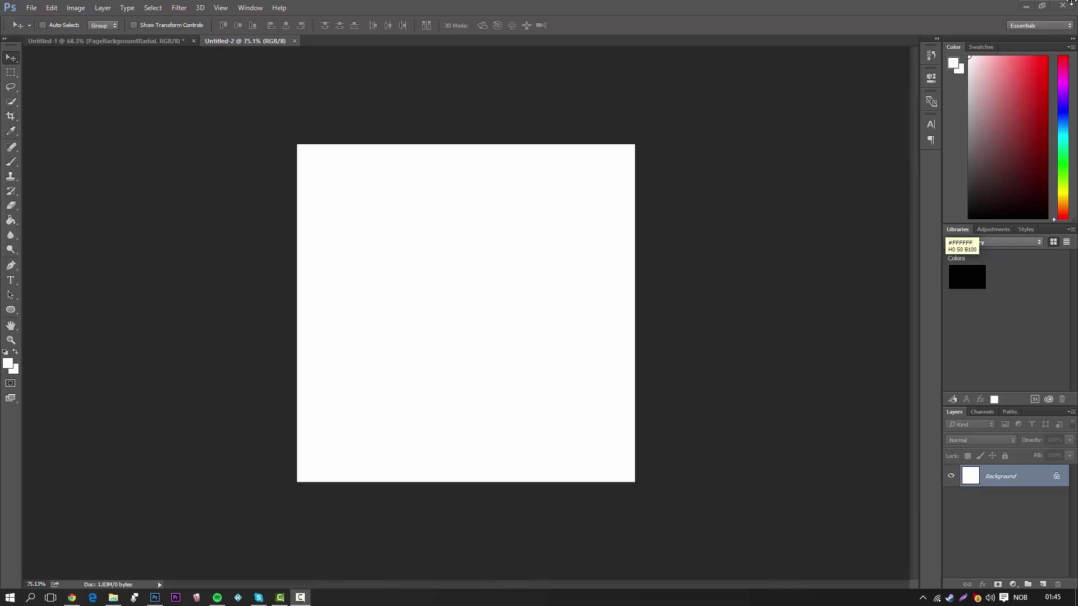
Open the New document settings and cancel without creating a new file
{"action": "scroll", "coordinate": [531, 193], "scroll_direction": "down", "scroll_amount": 1}
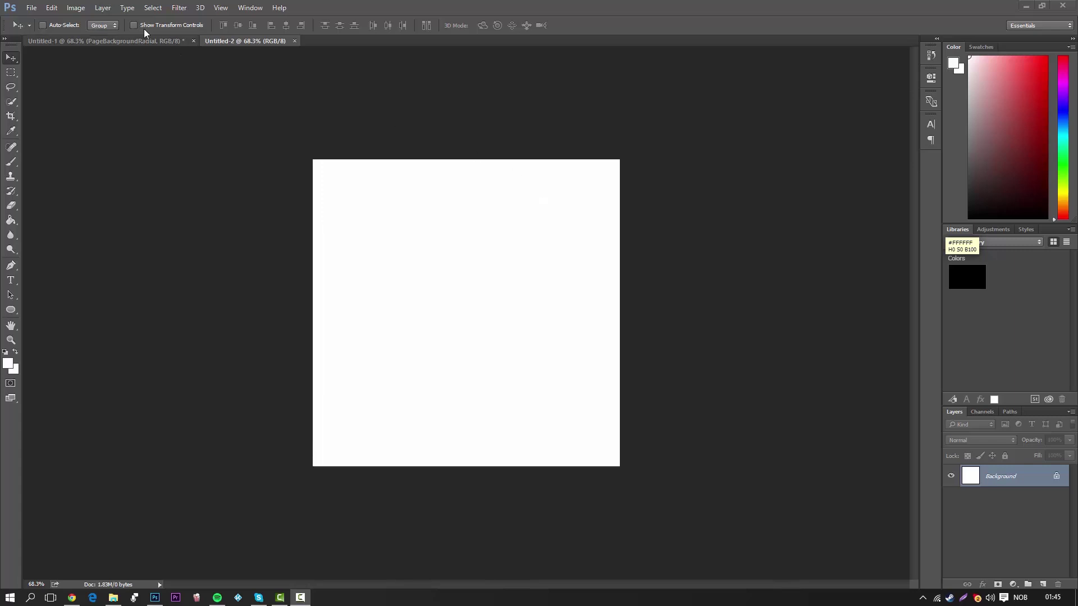
{"action": "left_click", "coordinate": [32, 8]}
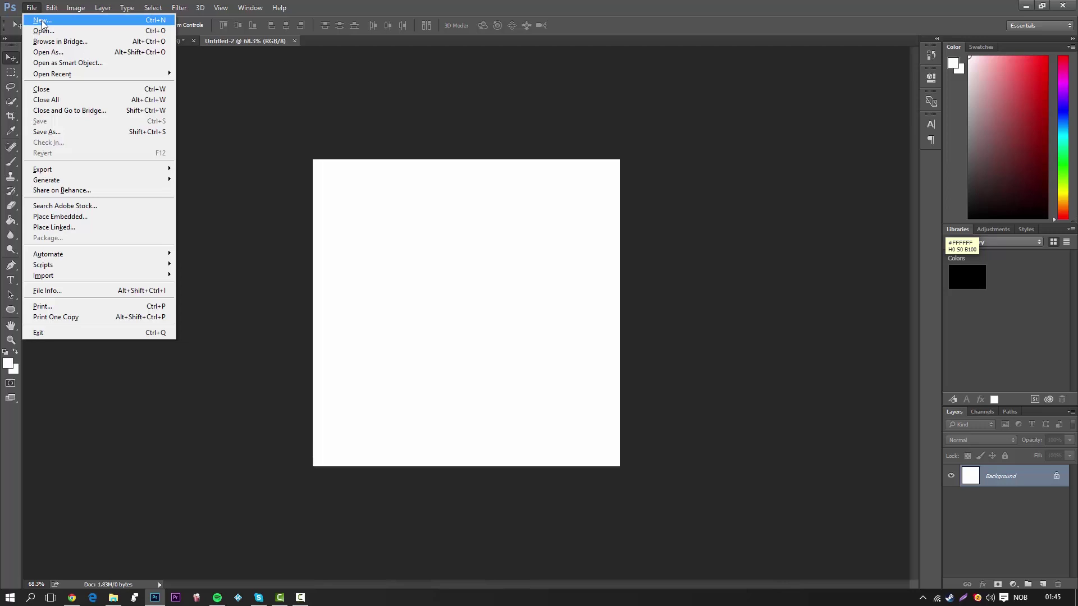
{"action": "left_click", "coordinate": [41, 20]}
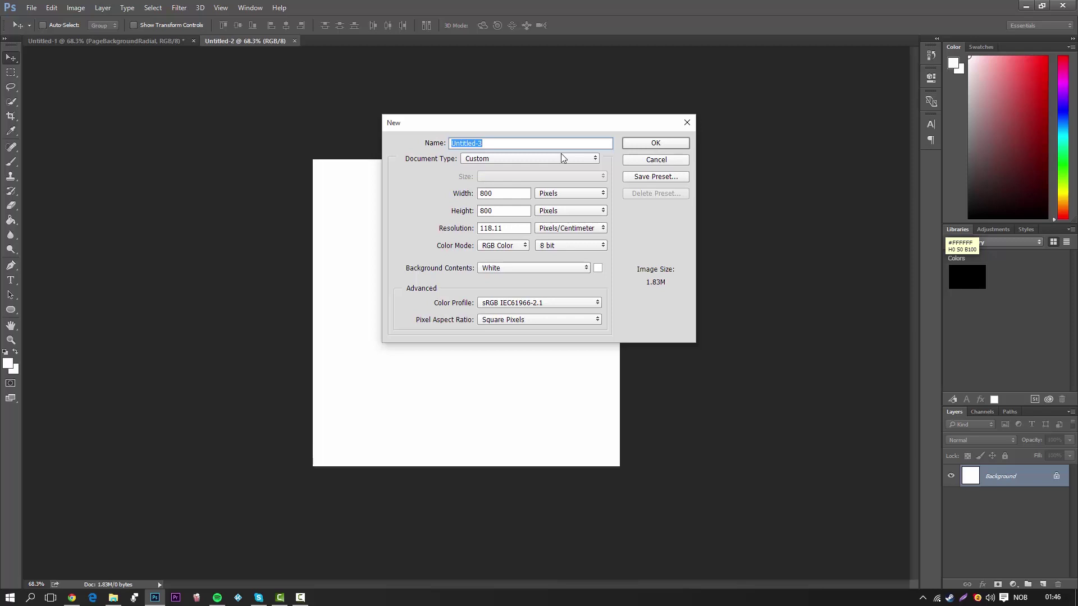
{"action": "left_click", "coordinate": [639, 162]}
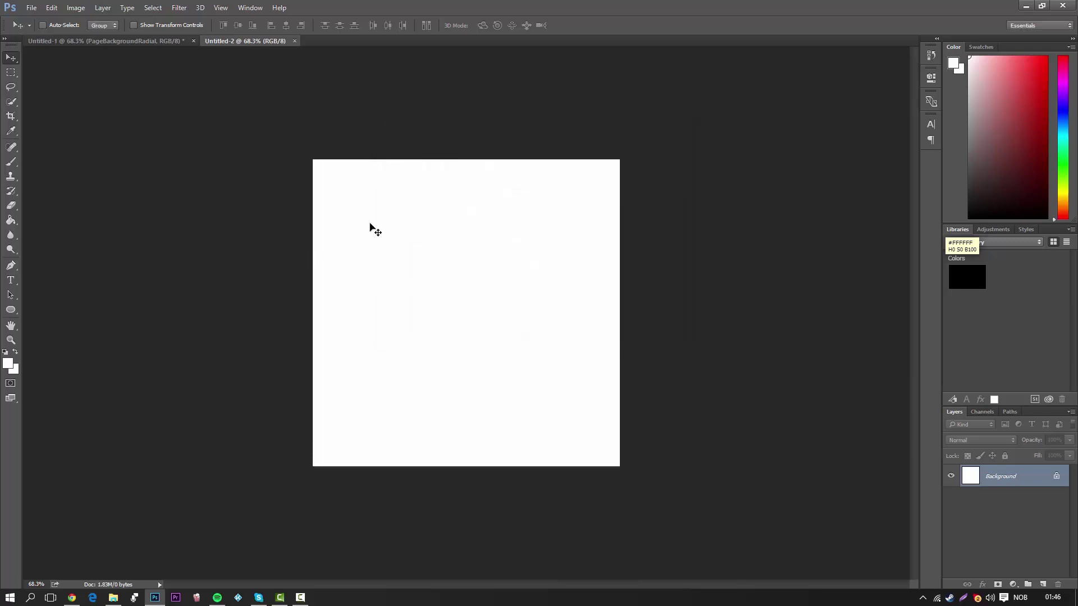
Unlock the Background into Layer 0 and switch to the browser's radial background image results
{"action": "left_click", "coordinate": [1057, 477]}
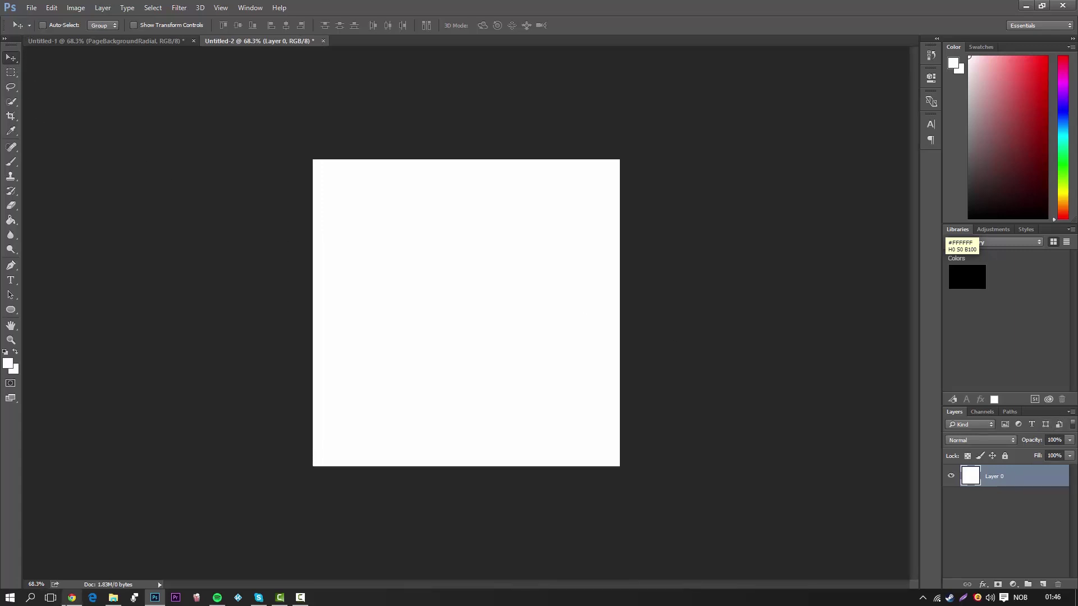
{"action": "left_click", "coordinate": [72, 597]}
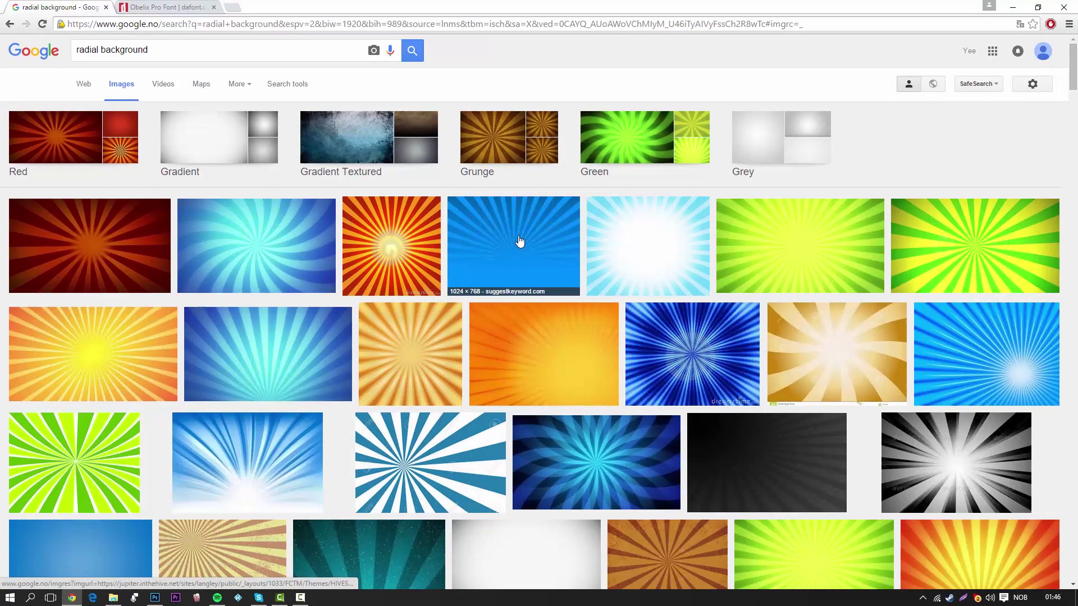
{"action": "left_click_drag", "start_coordinate": [519, 240], "coordinate": [501, 238]}
{"action": "left_click", "coordinate": [502, 243]}
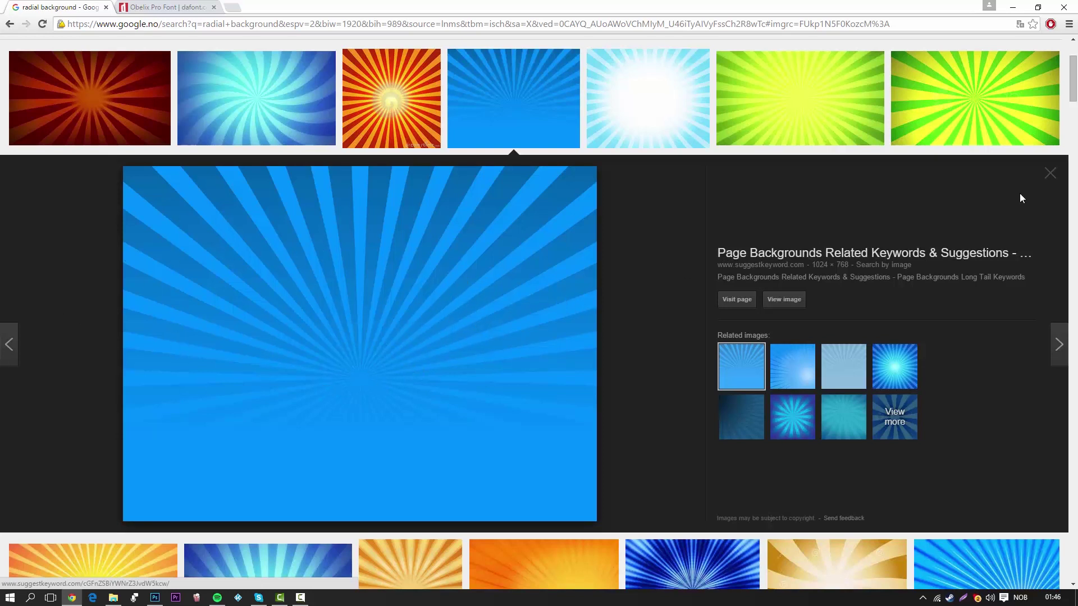
{"action": "left_click", "coordinate": [1049, 174]}
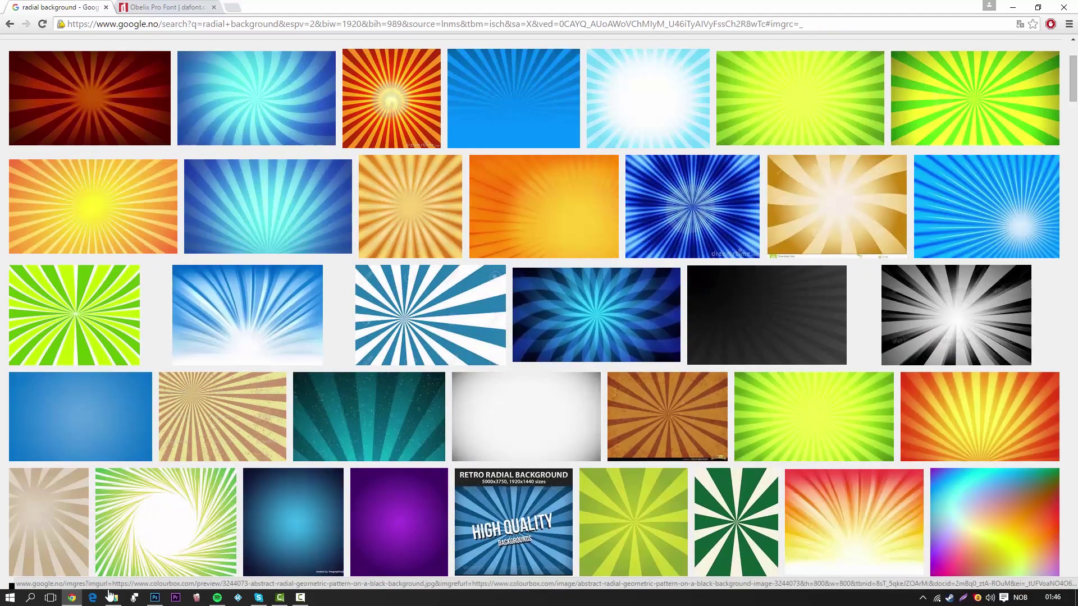
Drag the PageBackgroundRadial sunburst image from the desktop folder onto the canvas
{"action": "left_click", "coordinate": [113, 597]}
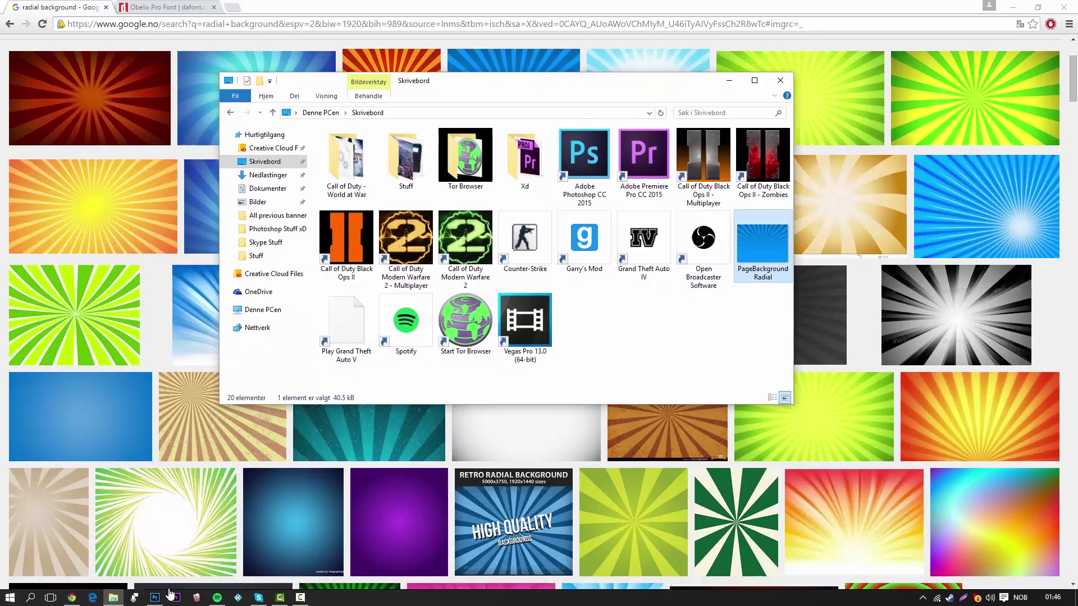
{"action": "left_click", "coordinate": [156, 598]}
{"action": "left_click", "coordinate": [113, 597]}
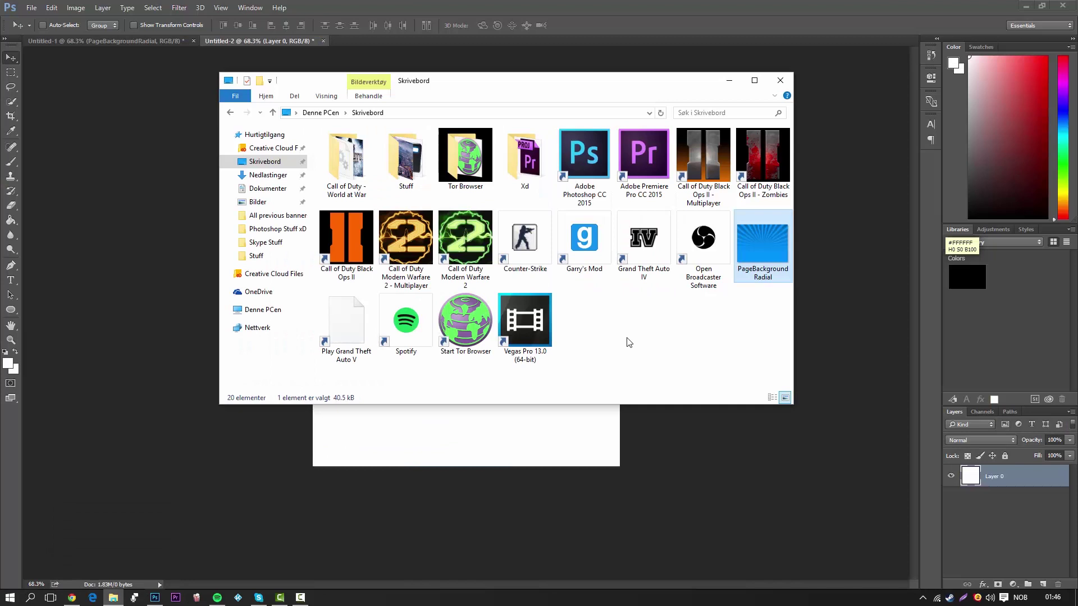
{"action": "left_click_drag", "start_coordinate": [779, 250], "coordinate": [435, 447]}
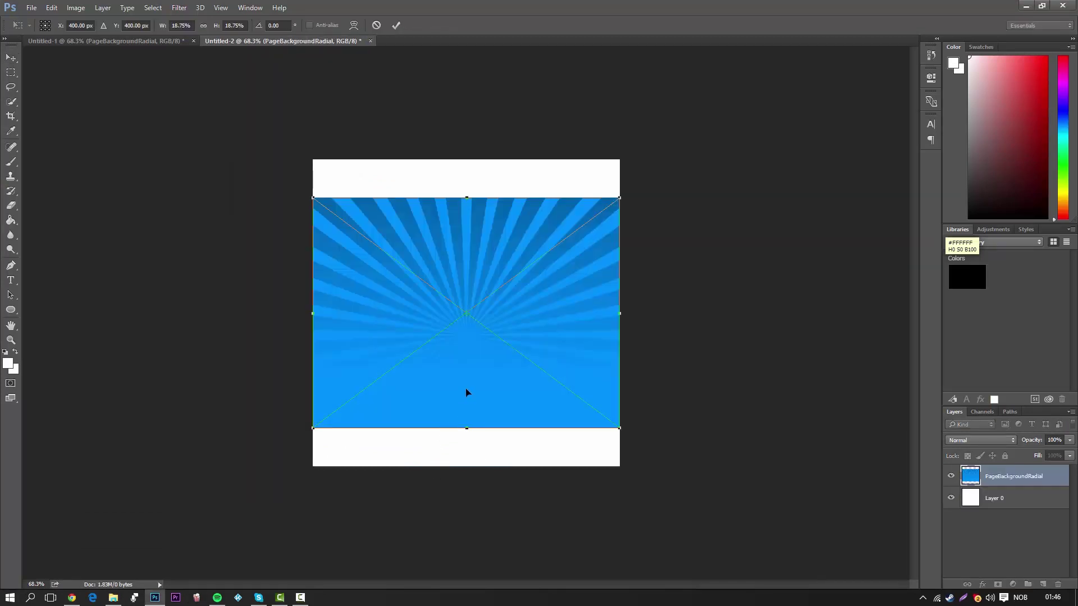
Stretch the sunburst to the canvas top and bottom edges and confirm the placement
{"action": "left_click_drag", "start_coordinate": [463, 197], "coordinate": [466, 159]}
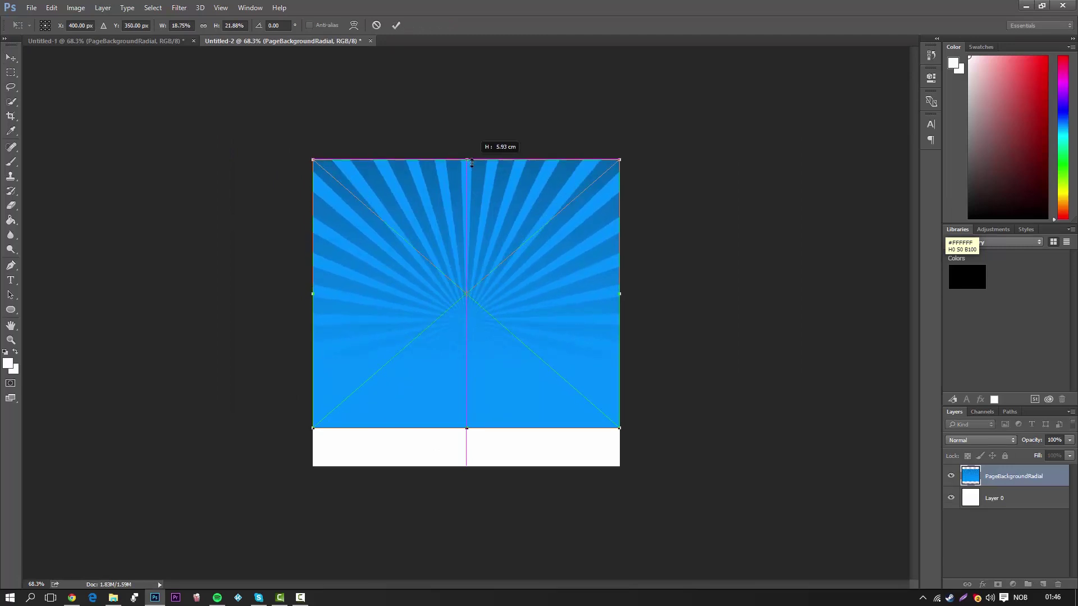
{"action": "left_click_drag", "start_coordinate": [465, 429], "coordinate": [466, 466]}
{"action": "key", "text": "v"}
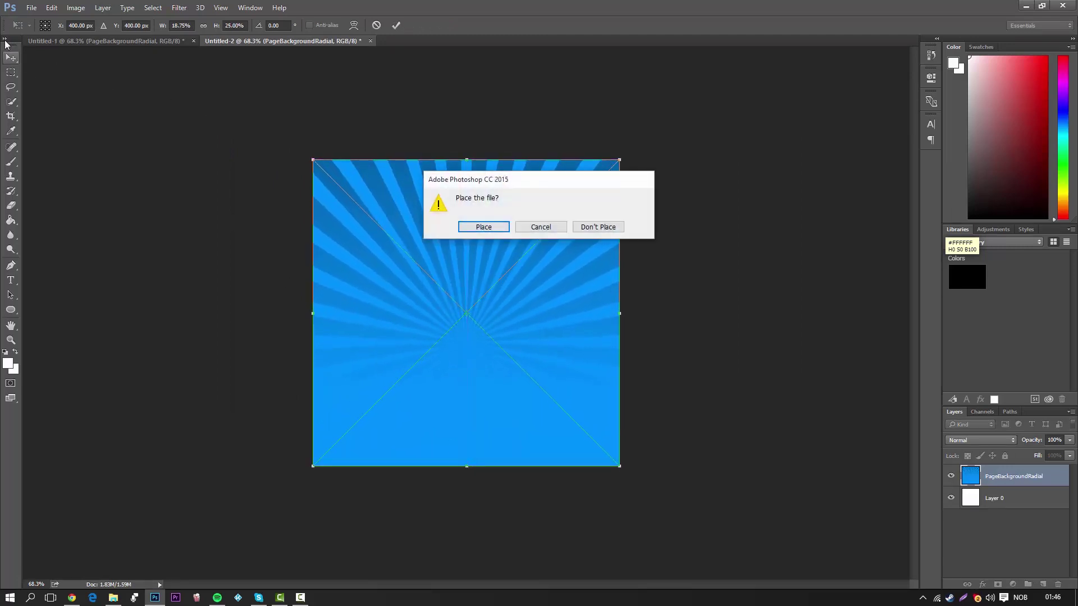
{"action": "left_click", "coordinate": [481, 227]}
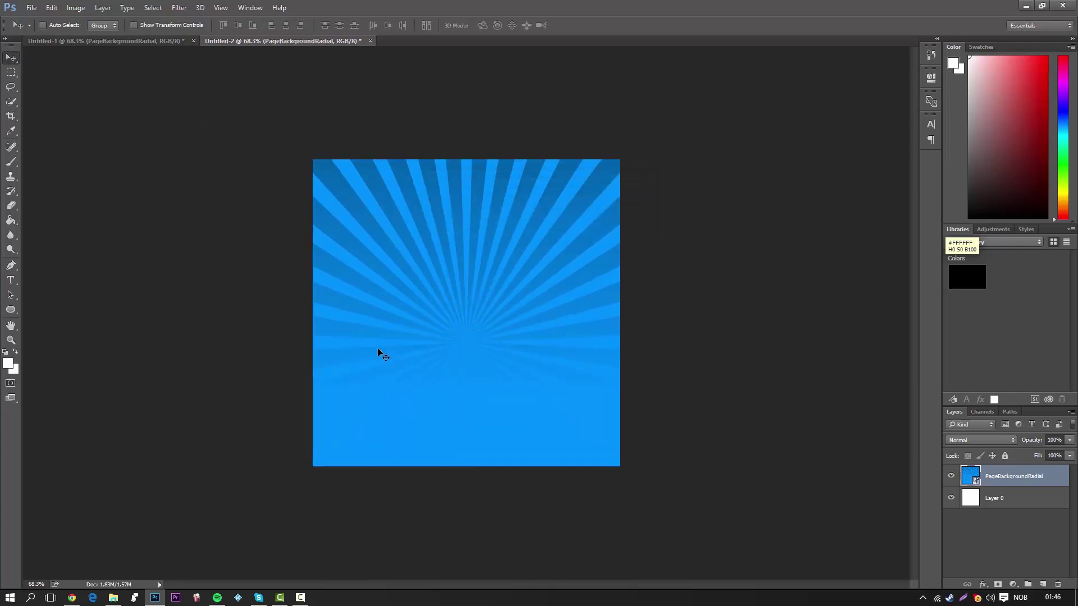
Type a W text layer on the canvas, commit it and reposition it
{"action": "left_click", "coordinate": [12, 283]}
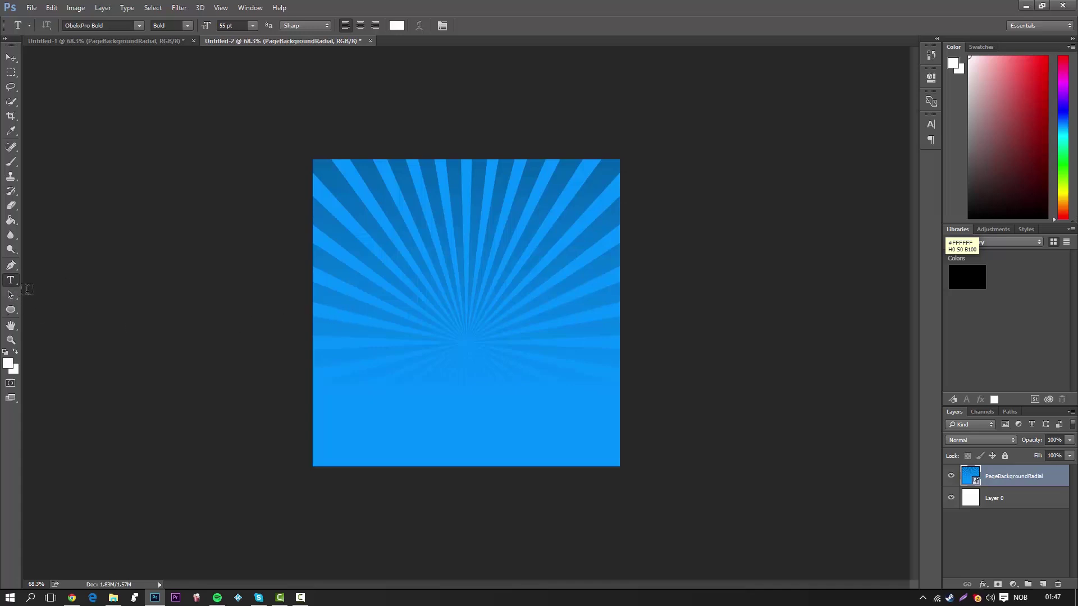
{"action": "left_click", "coordinate": [376, 329]}
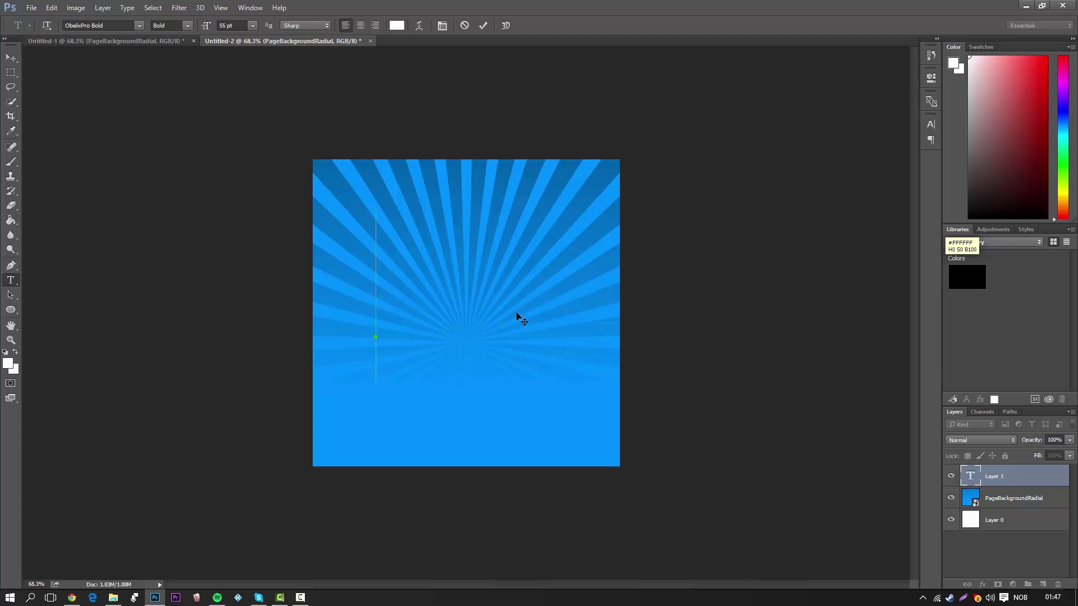
{"action": "type", "text": "W"}
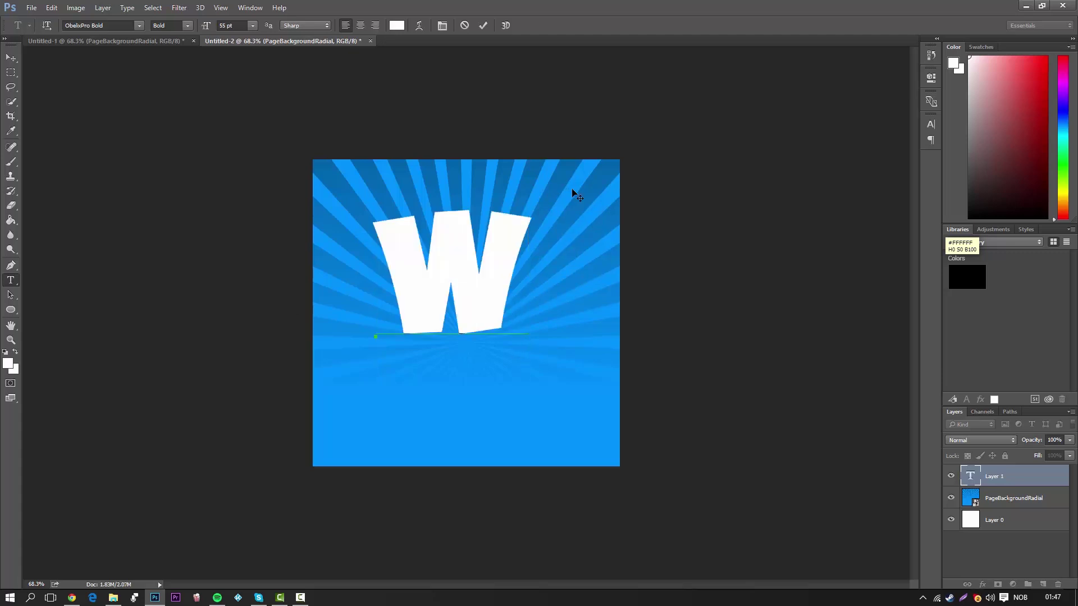
{"action": "left_click_drag", "start_coordinate": [584, 195], "coordinate": [592, 221]}
{"action": "left_click", "coordinate": [11, 58]}
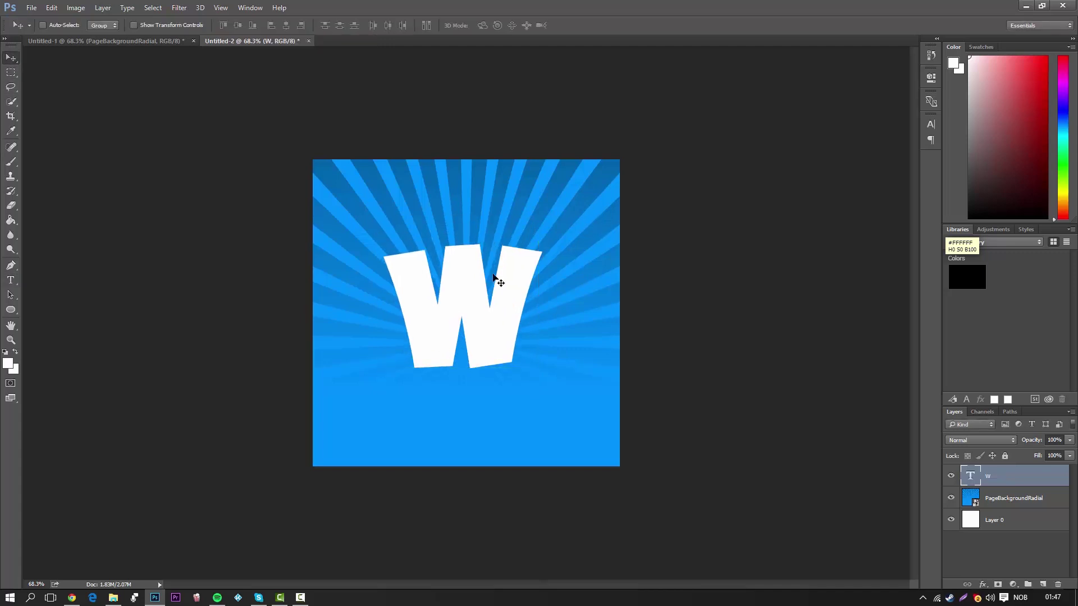
{"action": "left_click_drag", "start_coordinate": [487, 304], "coordinate": [488, 300]}
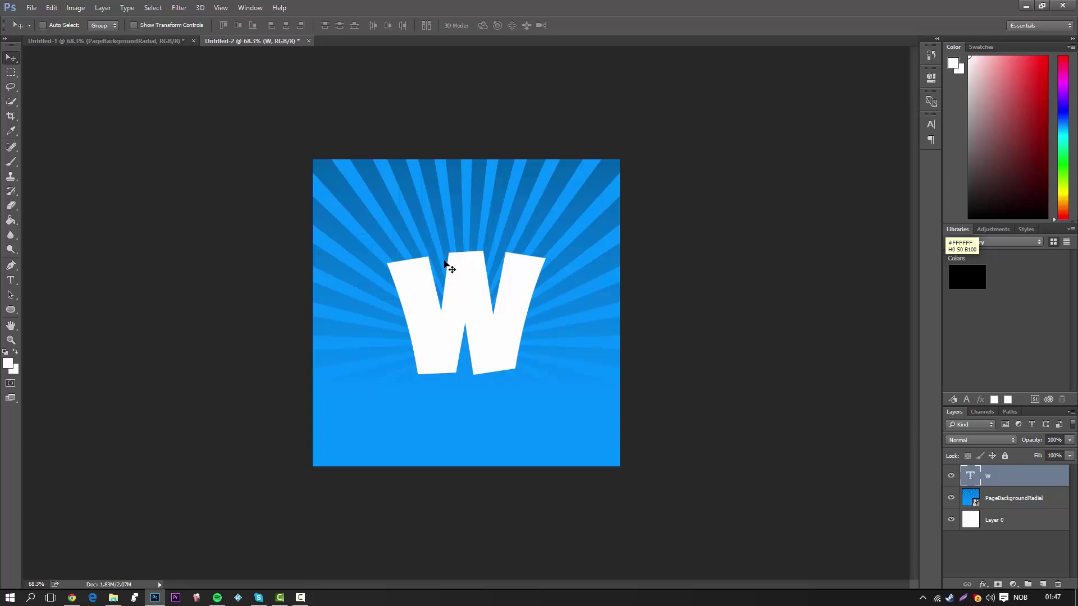
Try narrowing the W with Ctrl+T, then discard the transform
{"action": "key", "text": "ctrl"}
{"action": "key", "text": "ctrl+t"}
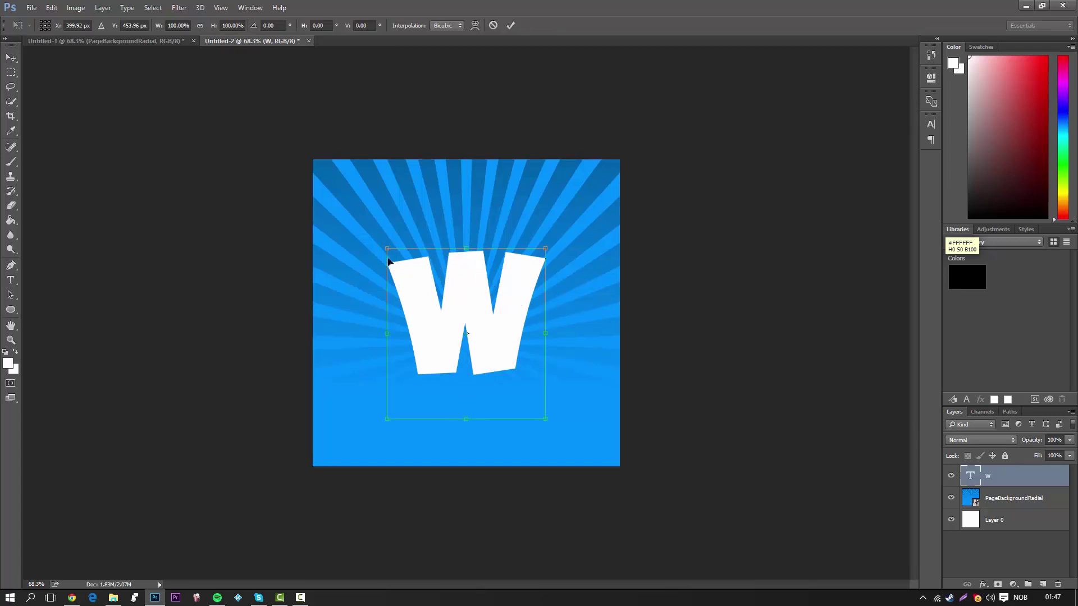
{"action": "left_click_drag", "start_coordinate": [387, 247], "coordinate": [391, 249]}
{"action": "left_click", "coordinate": [12, 58]}
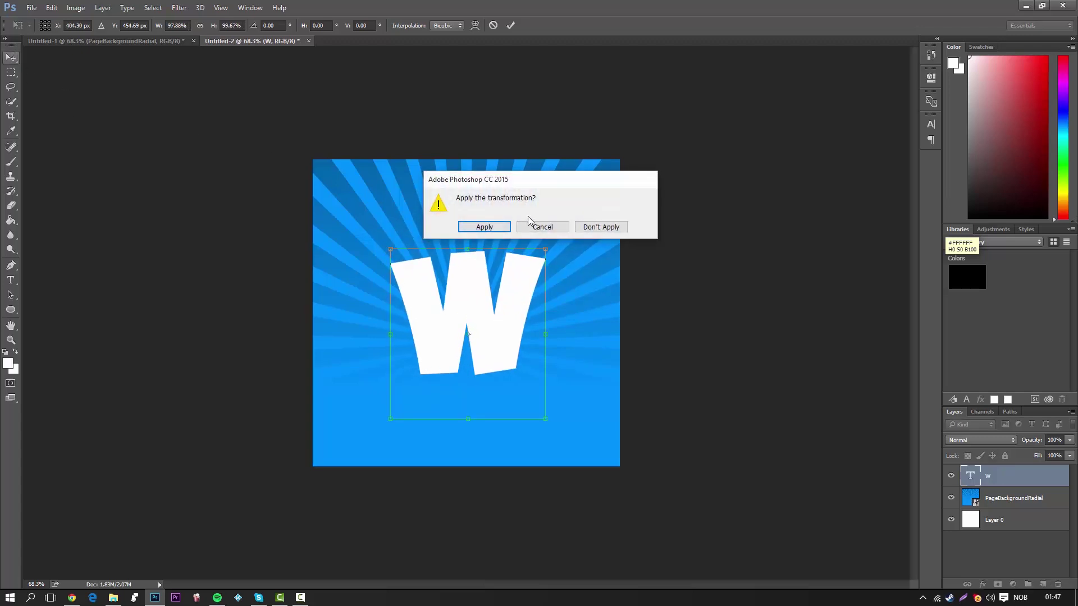
{"action": "left_click", "coordinate": [596, 223]}
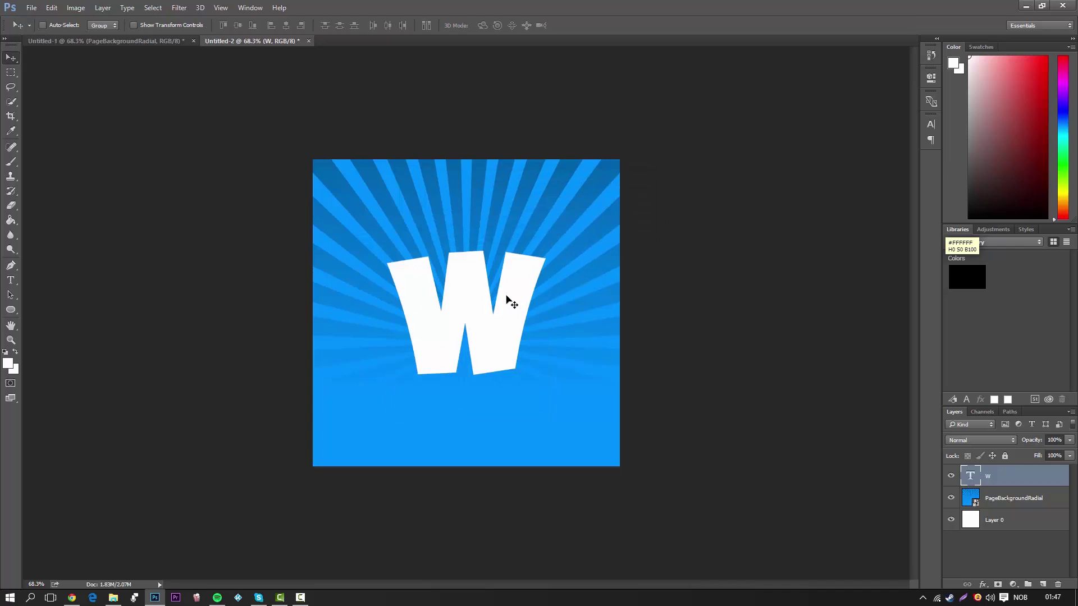
Reselect the W text, commit it, and centre the letter over the sunburst
{"action": "left_click", "coordinate": [11, 280]}
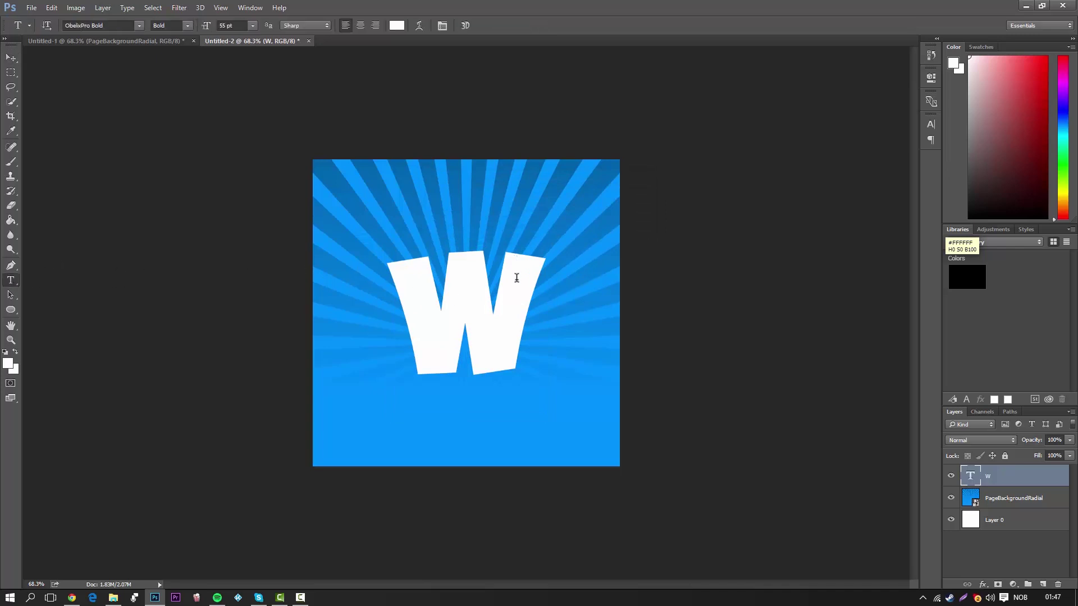
{"action": "left_click_drag", "start_coordinate": [541, 290], "coordinate": [408, 289]}
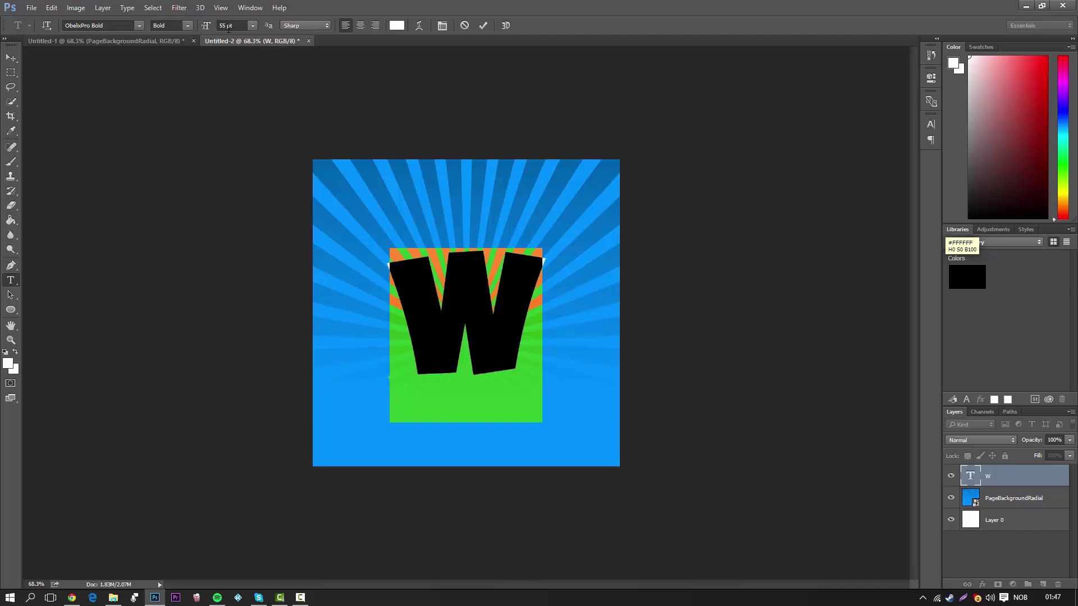
{"action": "left_click", "coordinate": [10, 57]}
{"action": "mouse_move", "coordinate": [489, 313]}
{"action": "left_mouse_down"}
{"action": "mouse_move", "coordinate": [482, 306]}
{"action": "mouse_move", "coordinate": [497, 309]}
{"action": "left_mouse_up"}
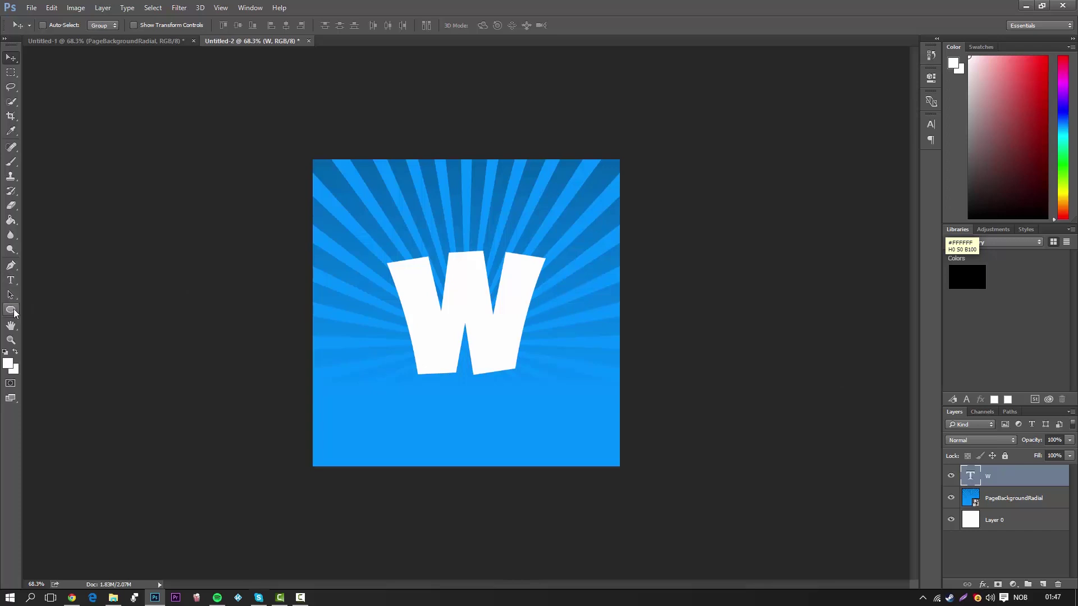
Draw a roughly 567 × 441 px ellipse over the W and set its fill to none
{"action": "left_click_drag", "start_coordinate": [15, 314], "coordinate": [49, 331]}
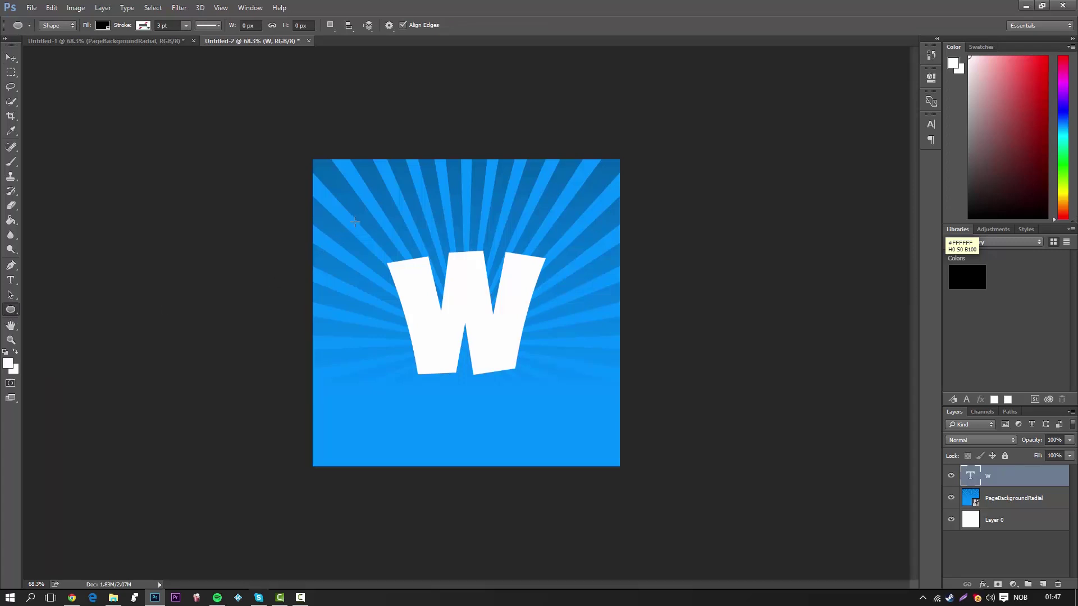
{"action": "left_click_drag", "start_coordinate": [355, 221], "coordinate": [572, 391]}
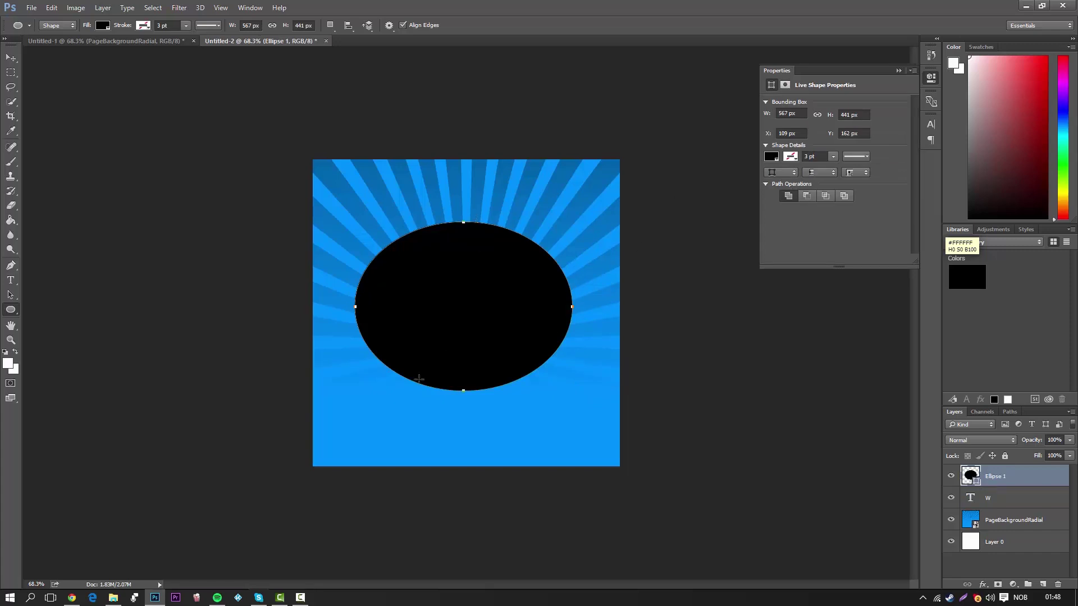
{"action": "left_click", "coordinate": [773, 158]}
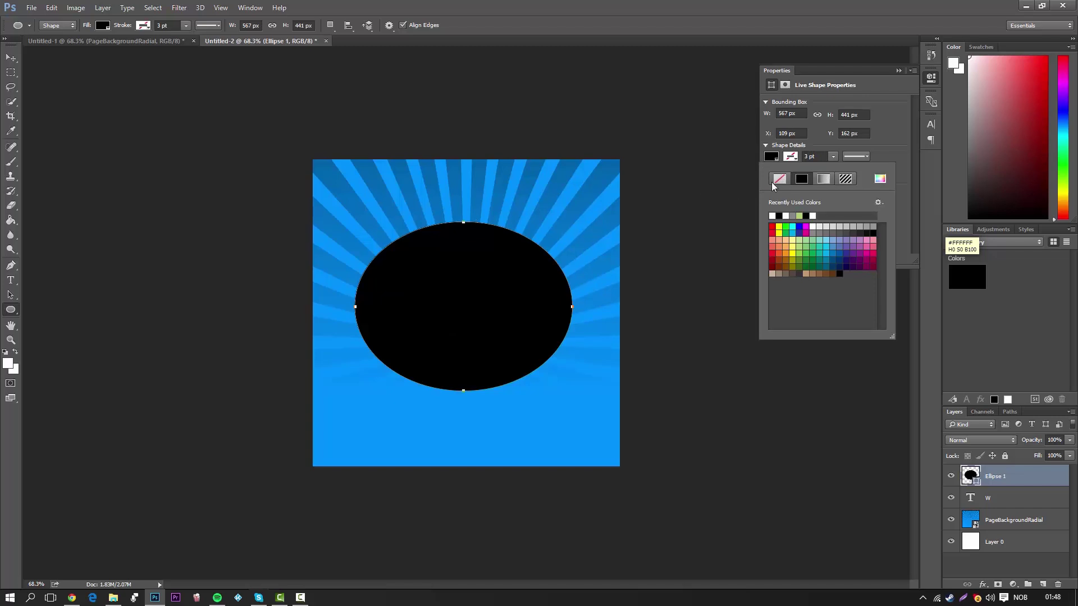
{"action": "left_click", "coordinate": [779, 179]}
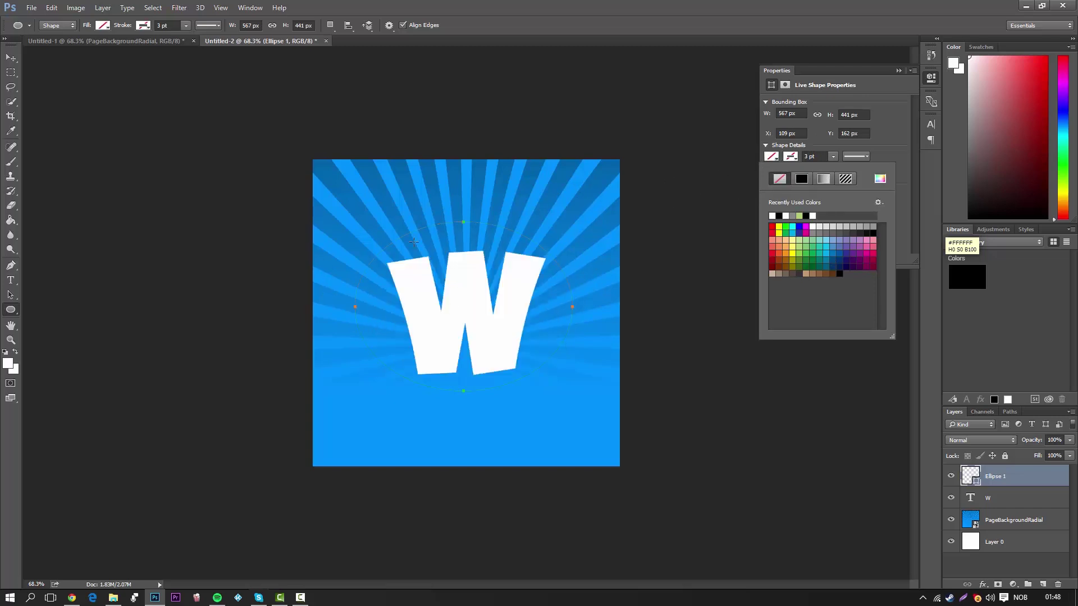
Set the ellipse stroke width to about 2.5 pt
{"action": "left_click", "coordinate": [908, 188]}
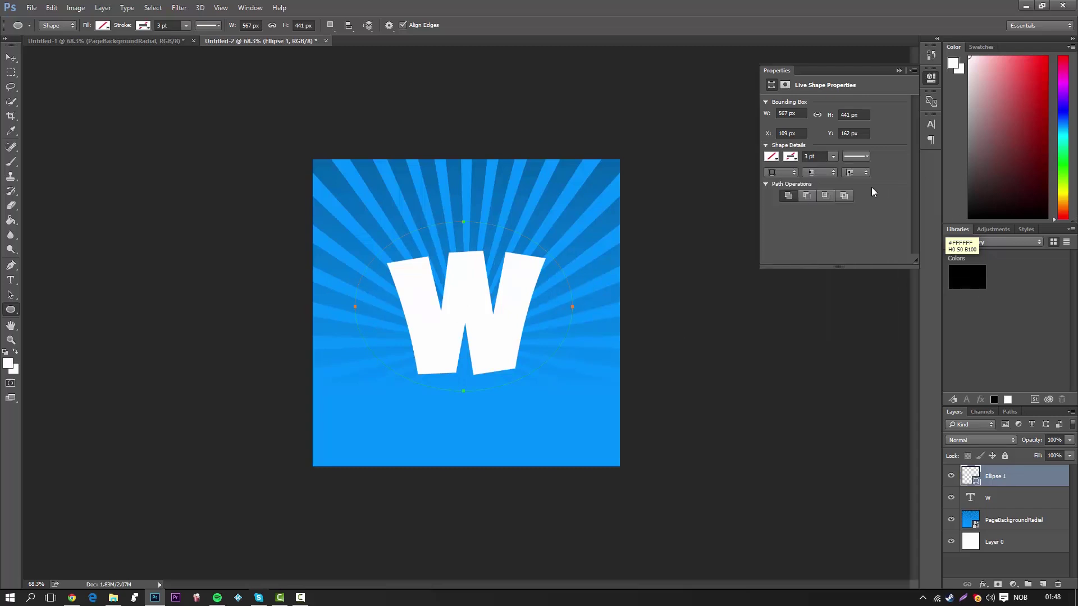
{"action": "left_click", "coordinate": [834, 158]}
{"action": "left_click_drag", "start_coordinate": [834, 168], "coordinate": [847, 172]}
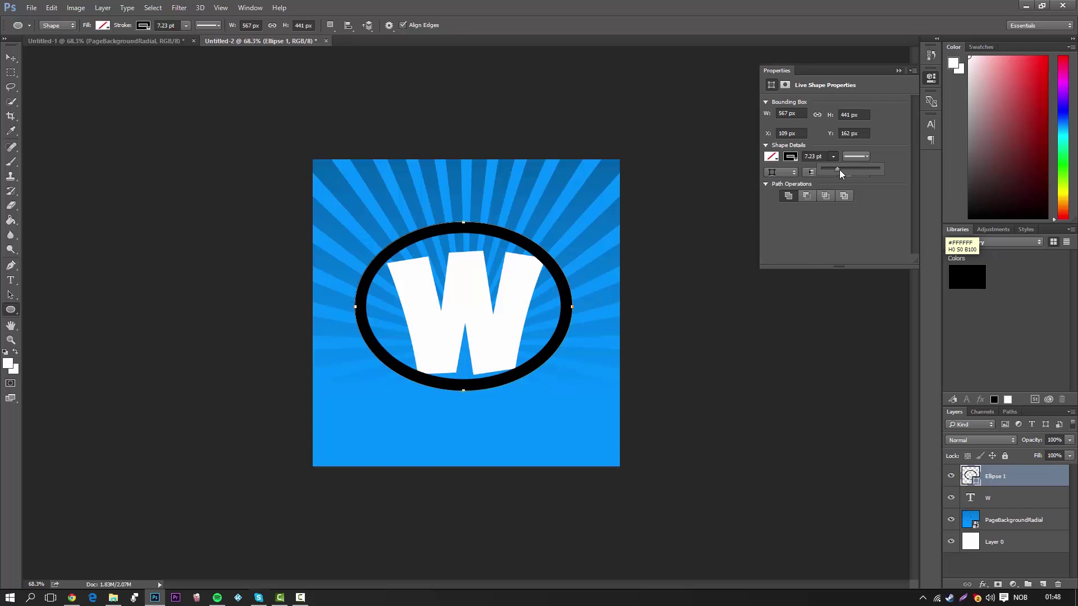
{"action": "left_click_drag", "start_coordinate": [828, 170], "coordinate": [833, 169]}
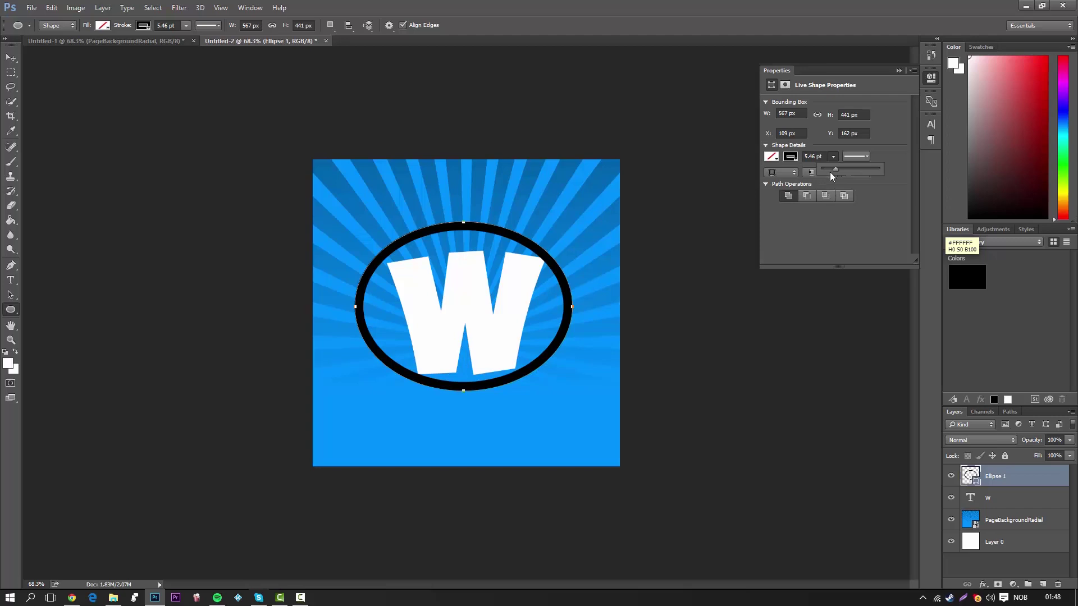
{"action": "left_click", "coordinate": [829, 169]}
{"action": "left_click", "coordinate": [830, 169]}
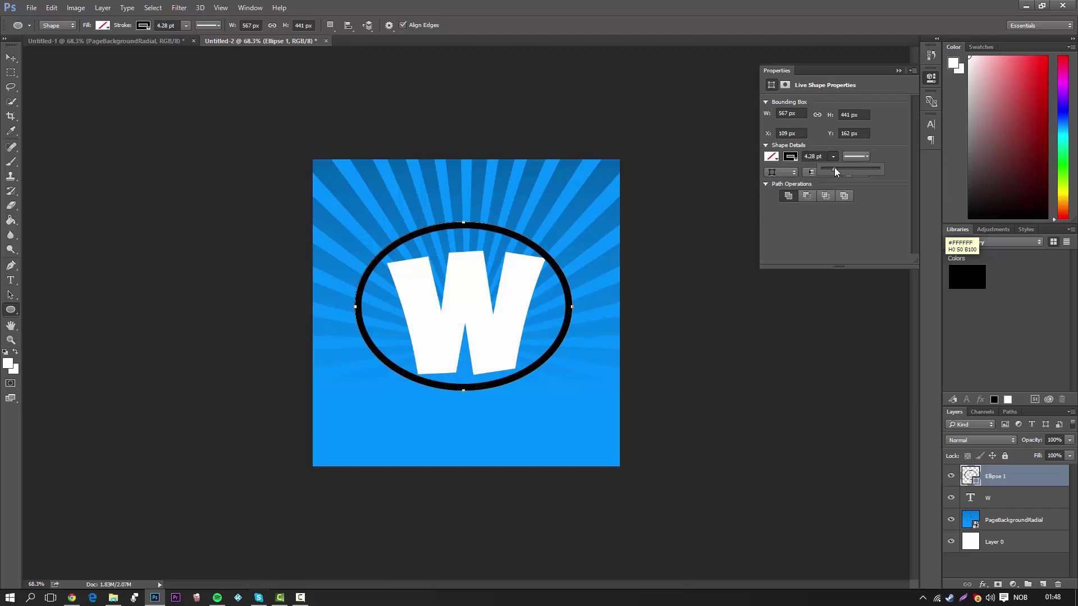
{"action": "left_click_drag", "start_coordinate": [833, 167], "coordinate": [831, 167]}
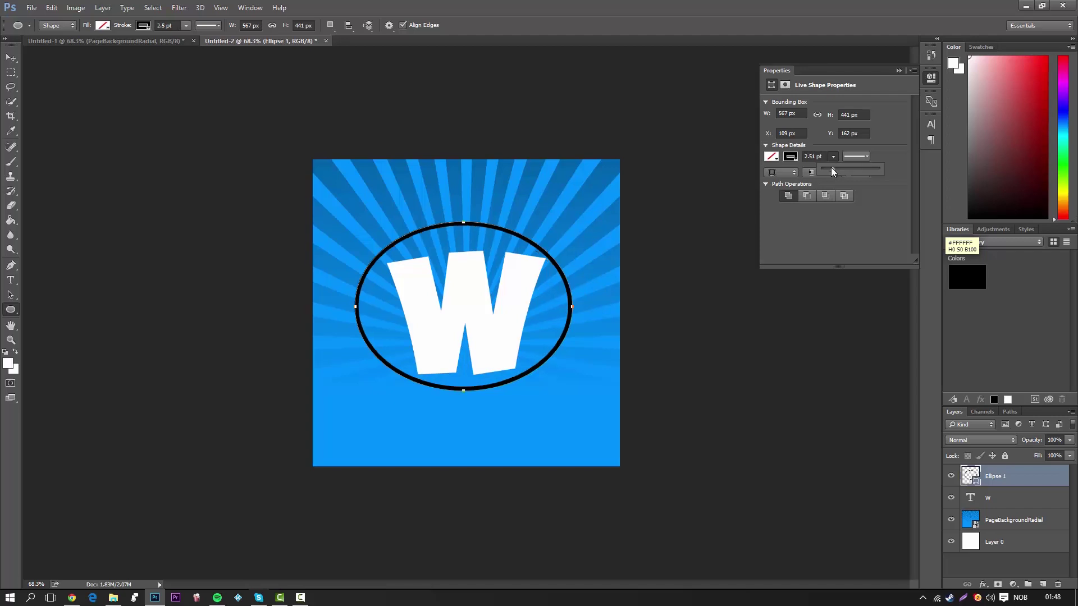
{"action": "left_click", "coordinate": [820, 227]}
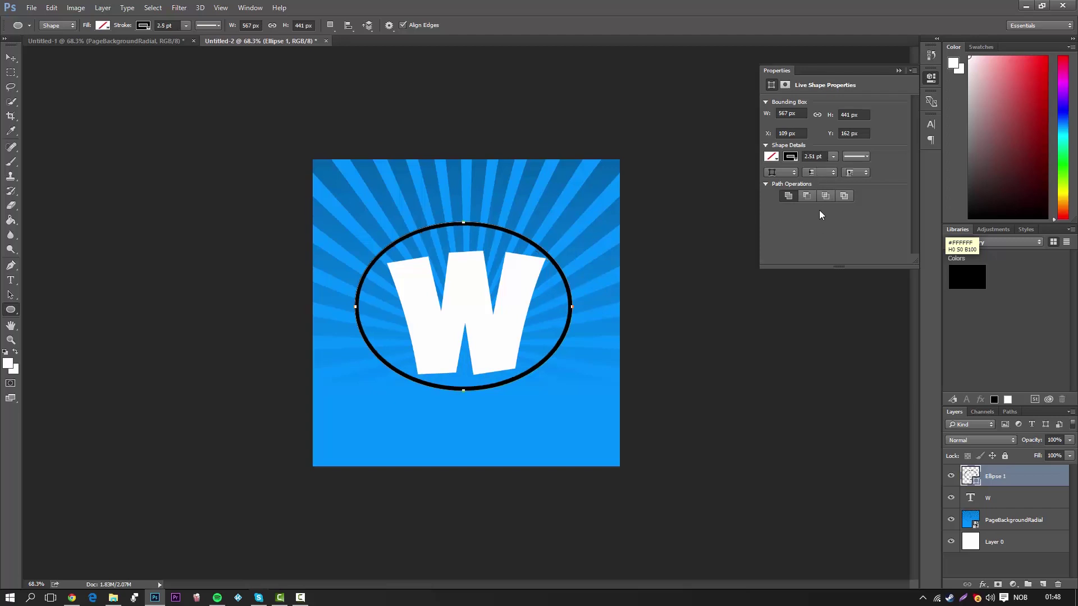
Make the ellipse stroke white and collapse the Properties panel
{"action": "left_click", "coordinate": [790, 156]}
{"action": "left_click", "coordinate": [778, 241]}
{"action": "left_click", "coordinate": [792, 240]}
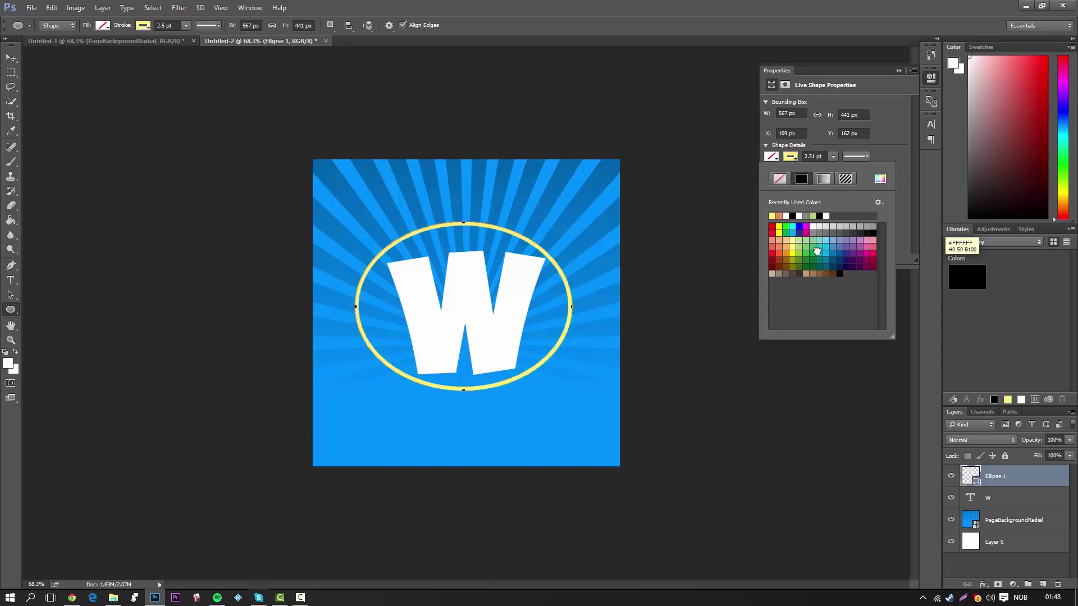
{"action": "left_click", "coordinate": [818, 251]}
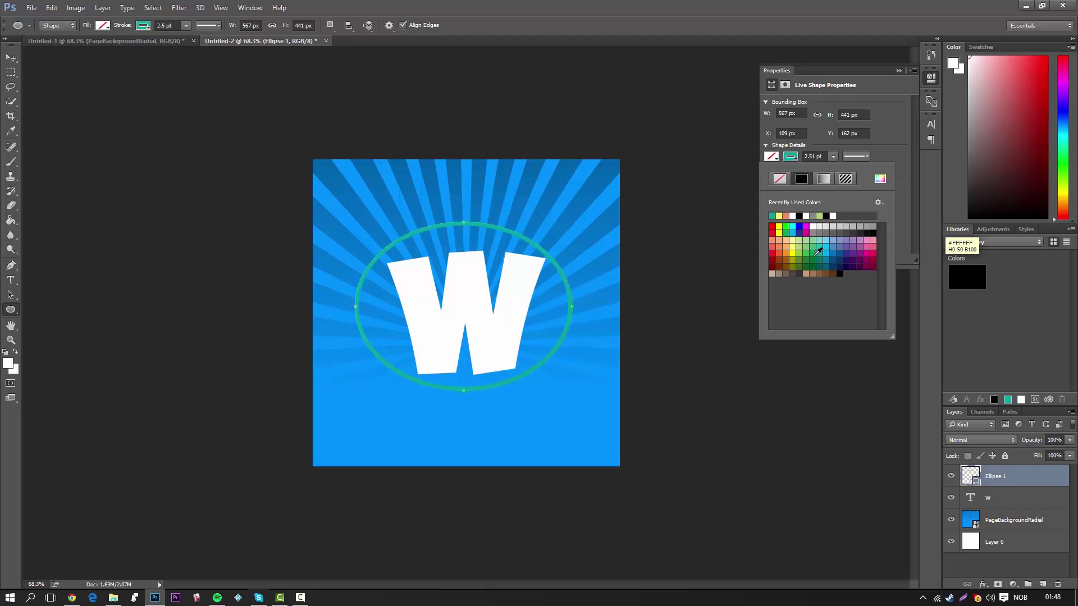
{"action": "left_click", "coordinate": [807, 215]}
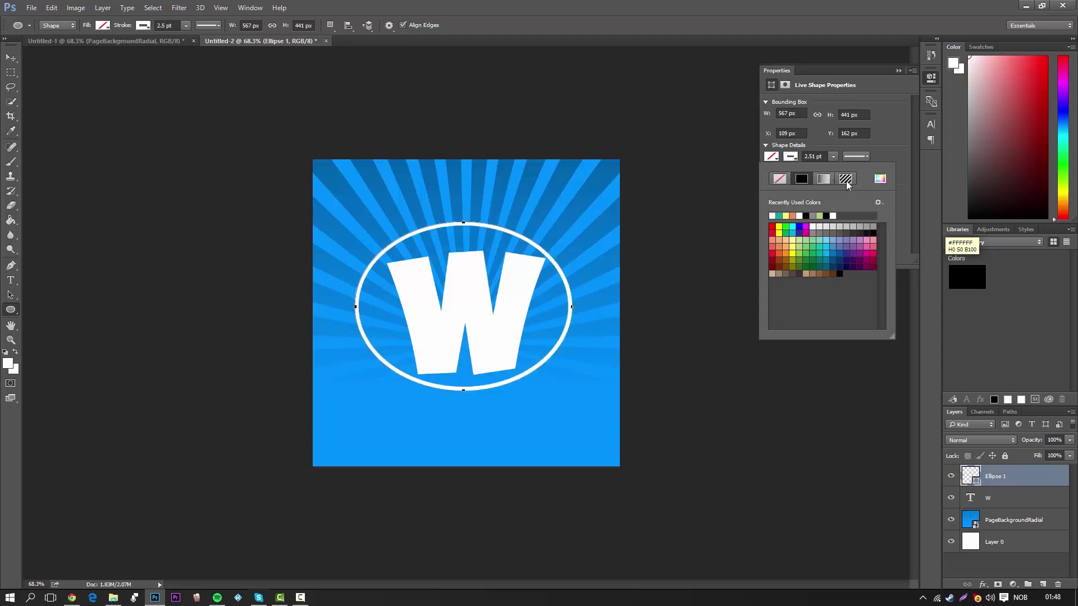
{"action": "left_click", "coordinate": [899, 145]}
{"action": "left_click", "coordinate": [898, 70]}
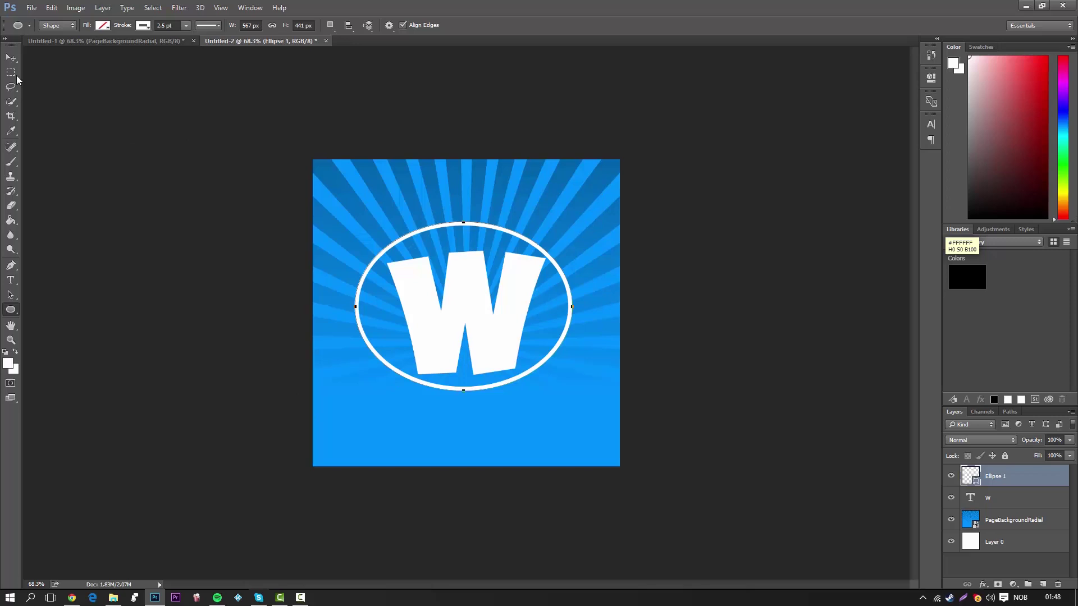
Enlarge the ring slightly with Ctrl+T and nudge it up to centre around the W
{"action": "left_click", "coordinate": [11, 58]}
{"action": "left_click_drag", "start_coordinate": [522, 238], "coordinate": [521, 241]}
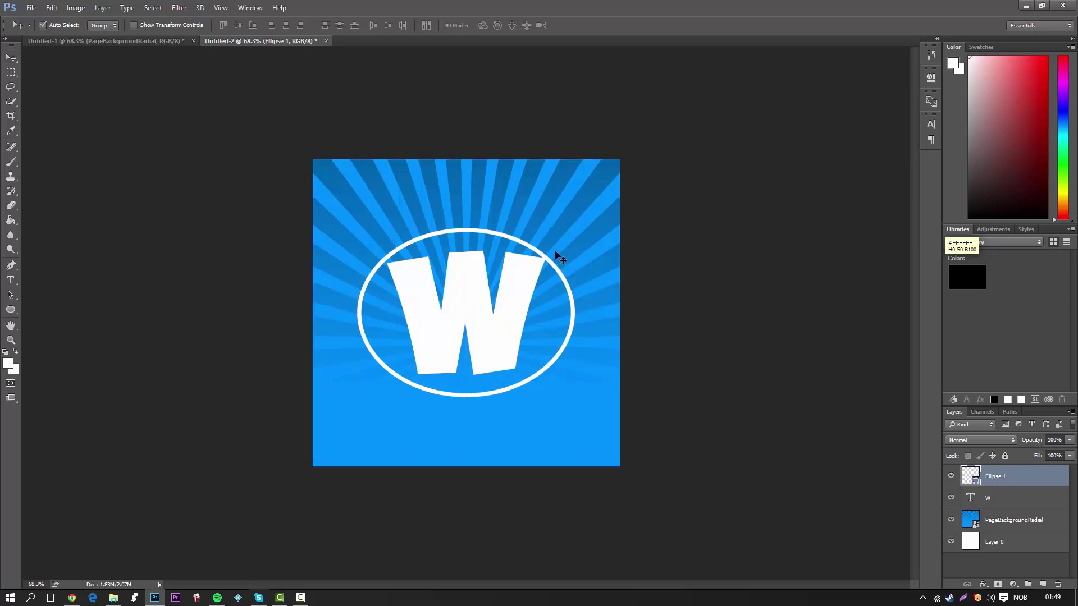
{"action": "key", "text": "ctrl+t"}
{"action": "left_click_drag", "start_coordinate": [577, 224], "coordinate": [581, 222]}
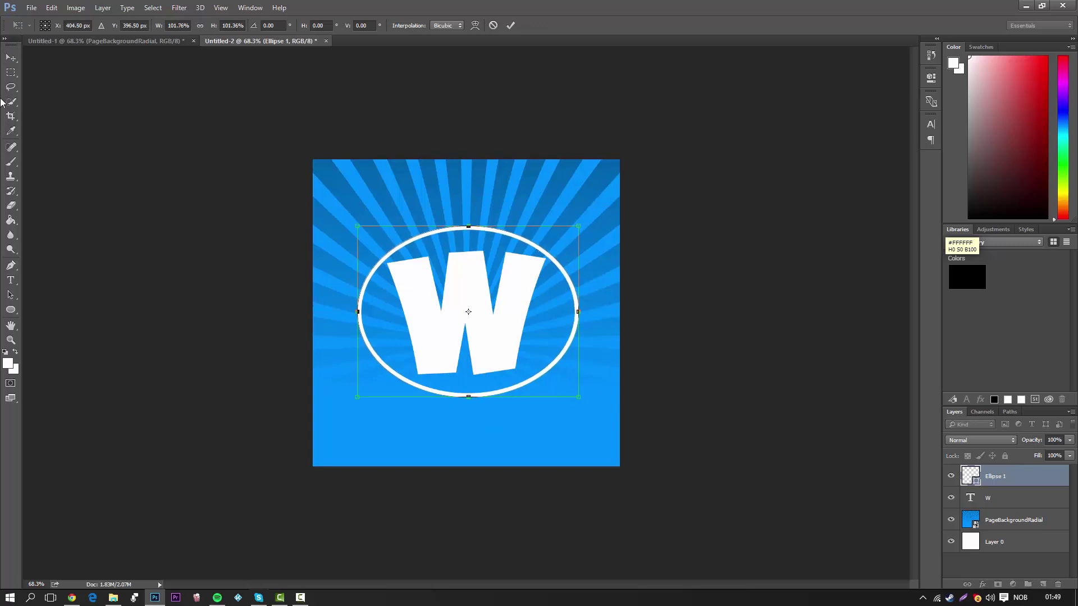
{"action": "left_click", "coordinate": [11, 58]}
{"action": "left_click", "coordinate": [480, 226]}
{"action": "left_click_drag", "start_coordinate": [500, 325], "coordinate": [500, 322]}
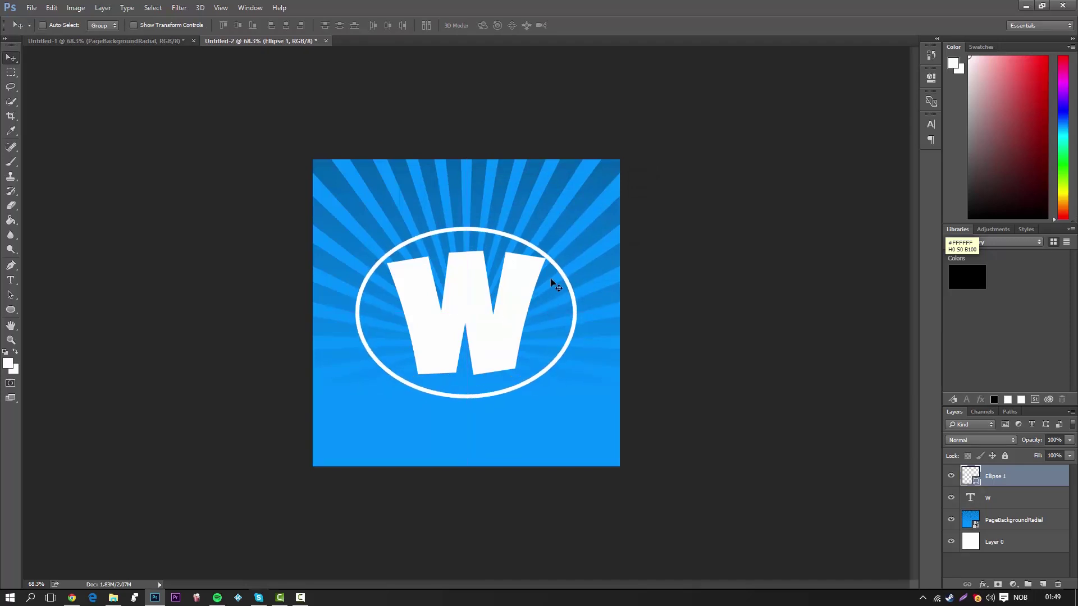
{"action": "left_click_drag", "start_coordinate": [547, 285], "coordinate": [544, 286]}
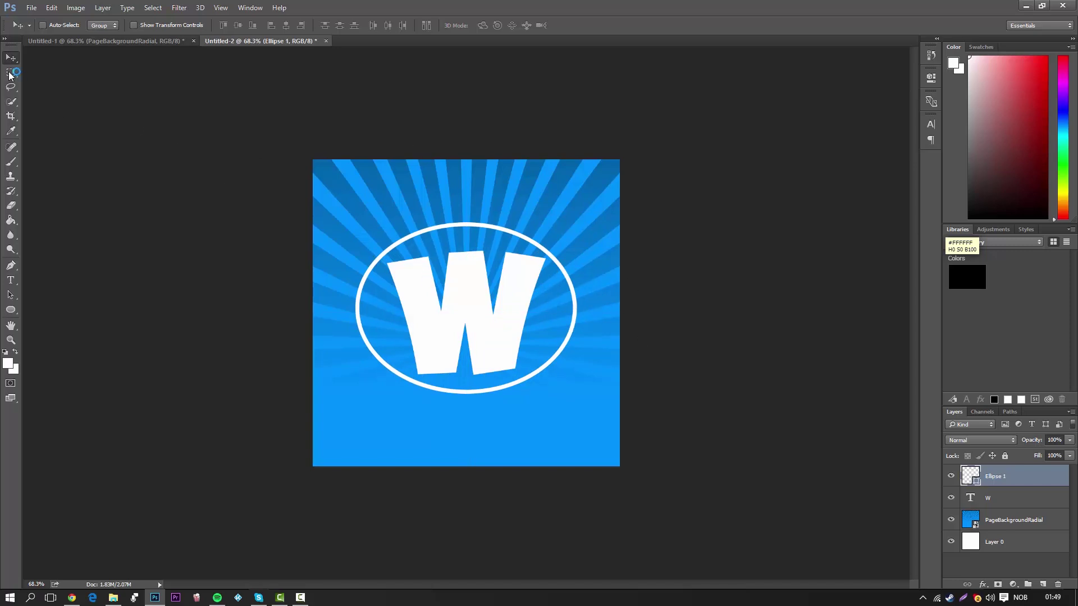
In the W layer's Layer Style, enable Stroke and set its size to 5 px
{"action": "left_click", "coordinate": [1003, 501]}
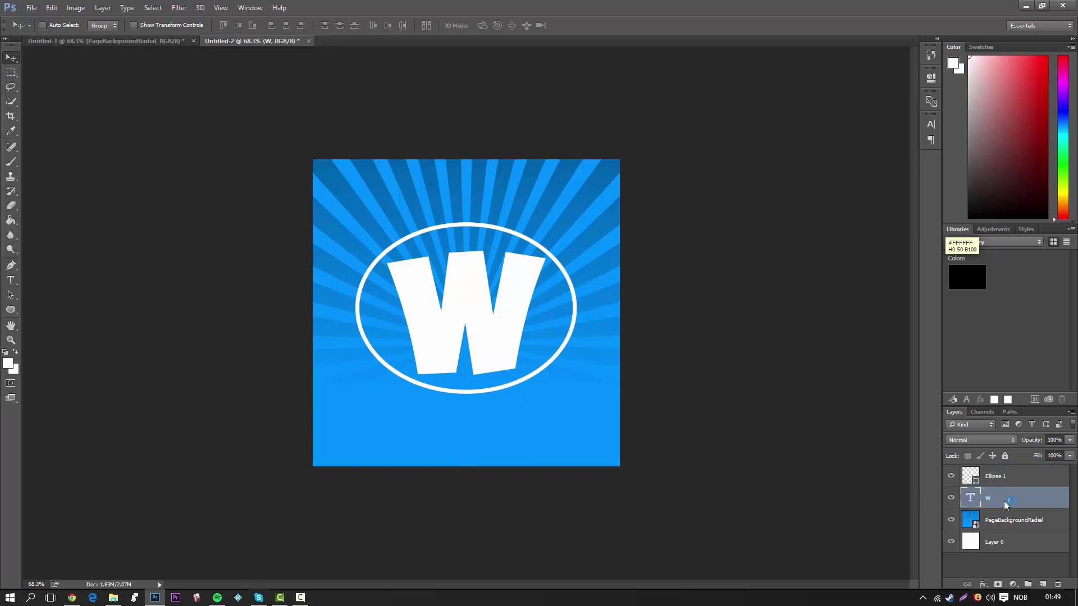
{"action": "key", "text": "h"}
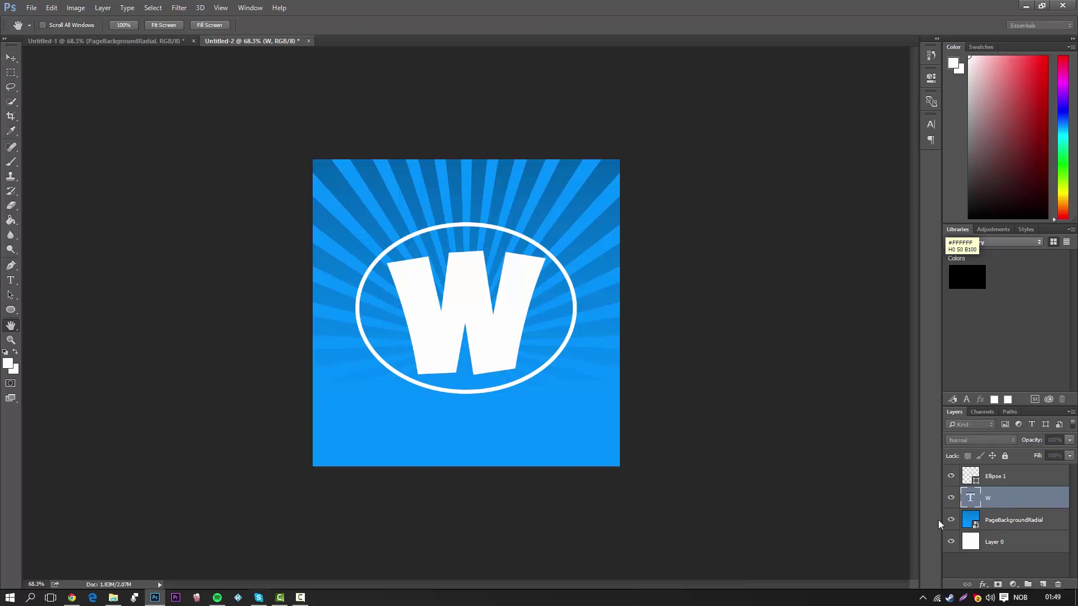
{"action": "double_click", "coordinate": [1028, 498]}
{"action": "left_click_drag", "start_coordinate": [752, 180], "coordinate": [867, 84]}
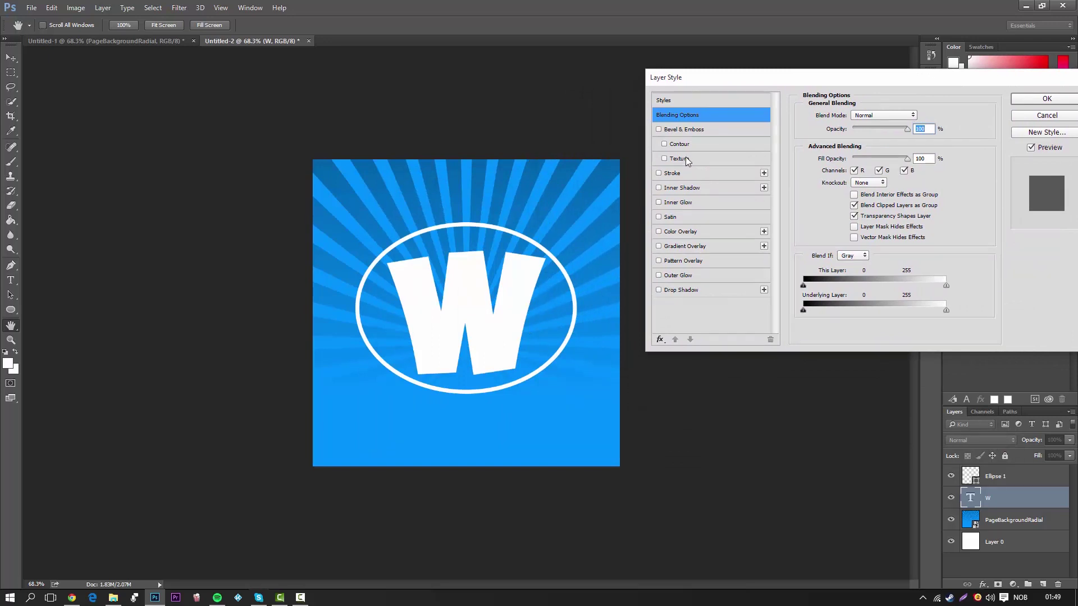
{"action": "left_click", "coordinate": [660, 174]}
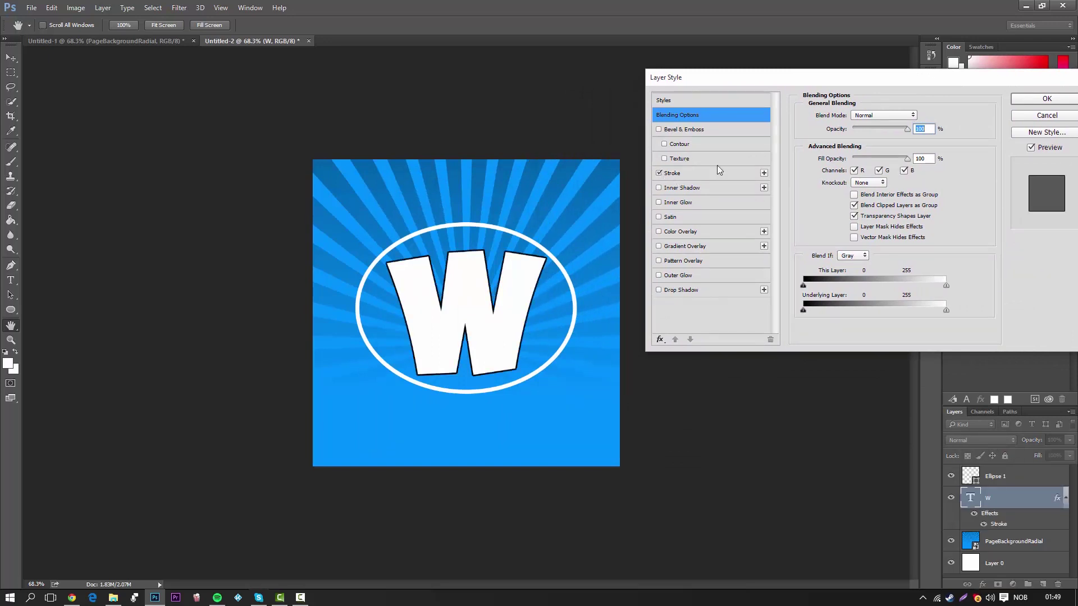
{"action": "left_click", "coordinate": [676, 175]}
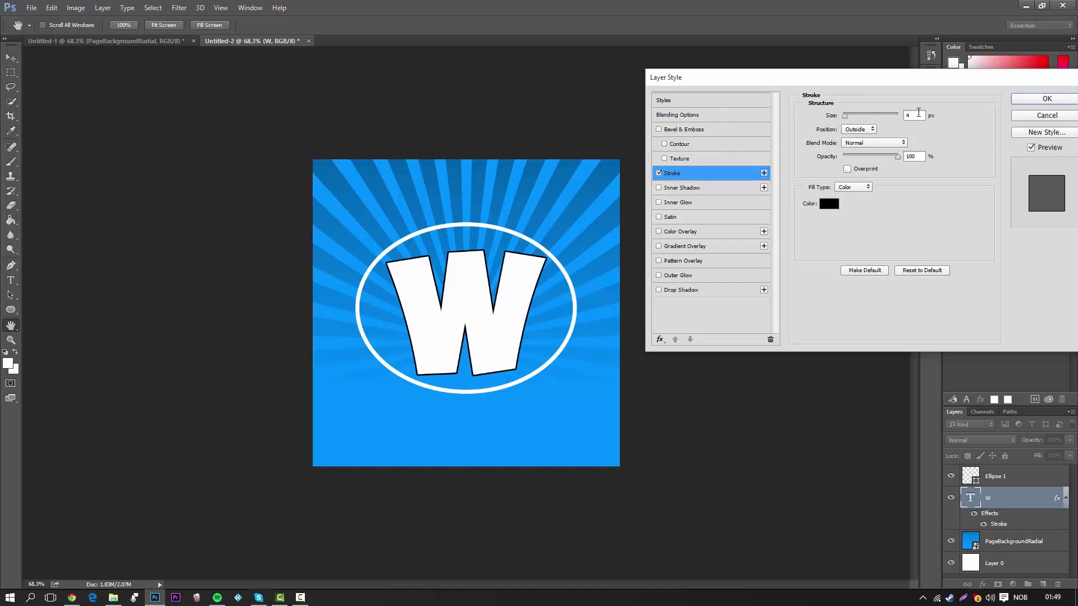
{"action": "left_click", "coordinate": [918, 113]}
{"action": "type", "text": "5"}
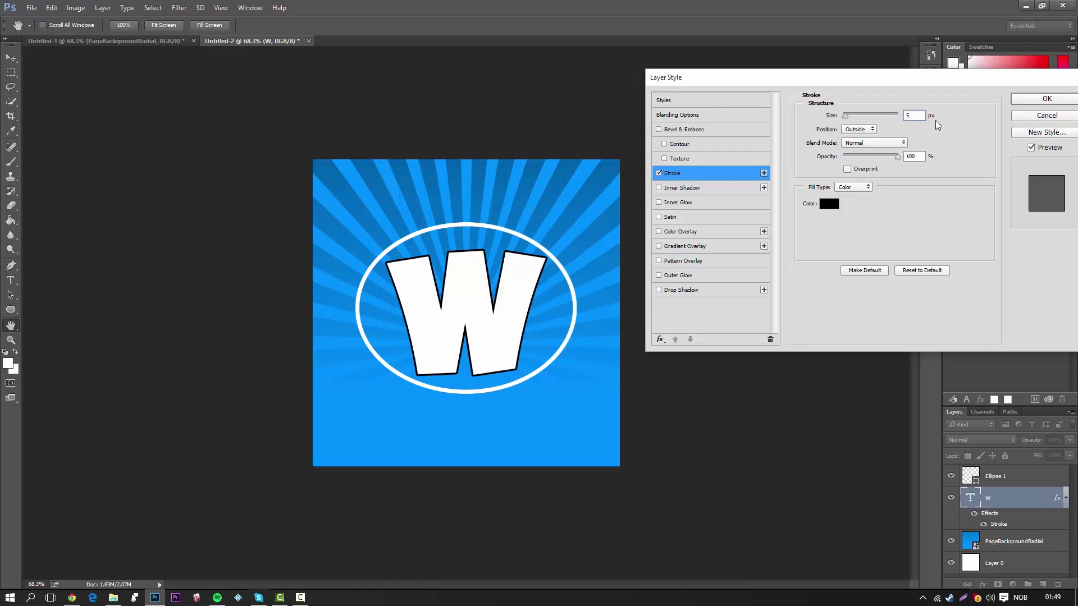
Add a Satin effect to the W in blue 0084ff at about 55% opacity
{"action": "left_click", "coordinate": [660, 218]}
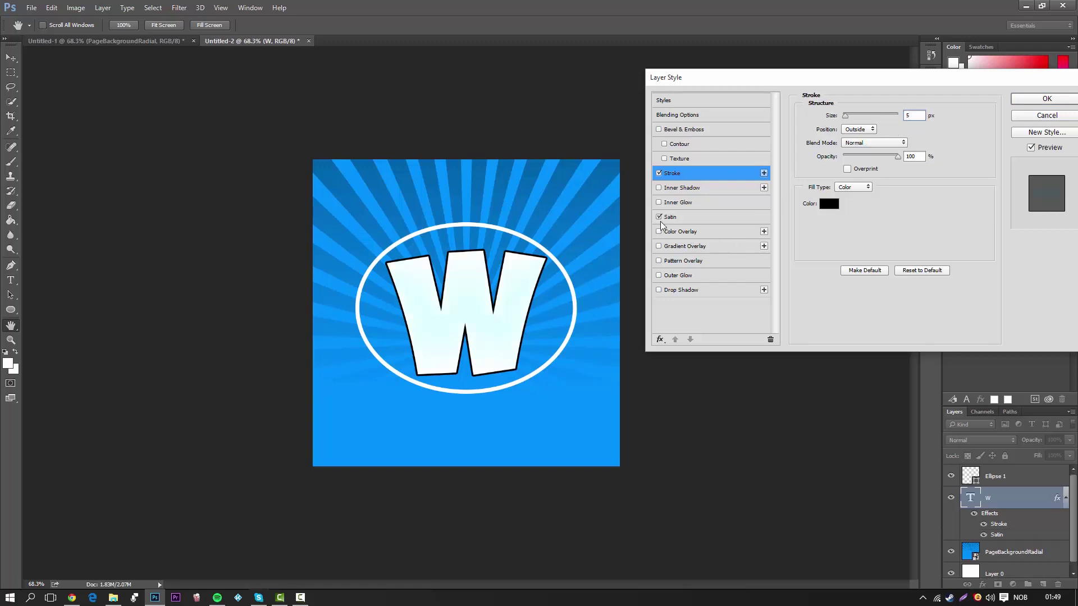
{"action": "left_click", "coordinate": [679, 219]}
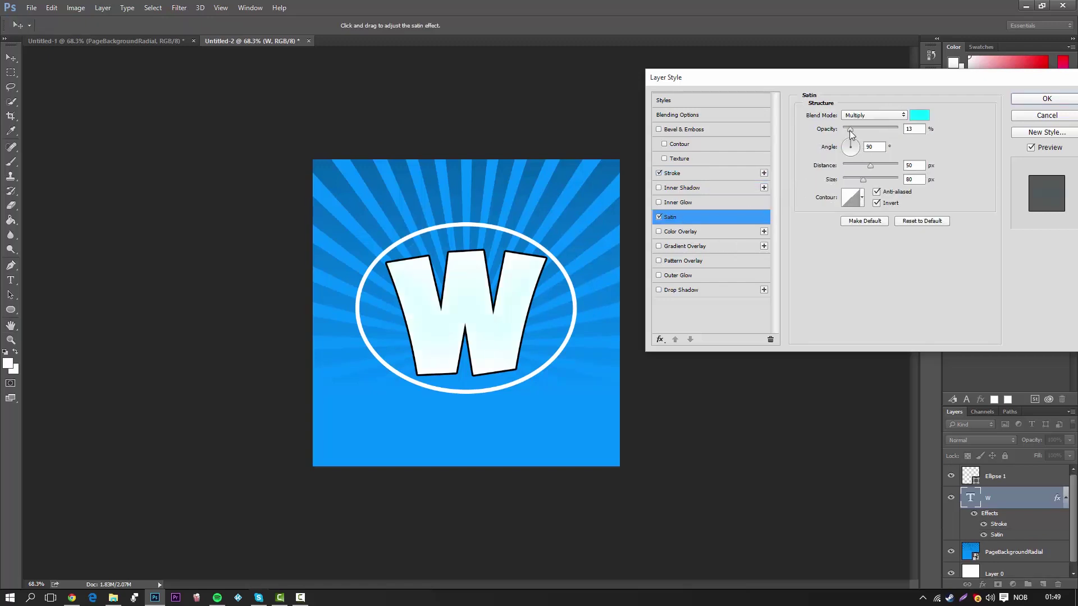
{"action": "left_click_drag", "start_coordinate": [850, 134], "coordinate": [847, 133]}
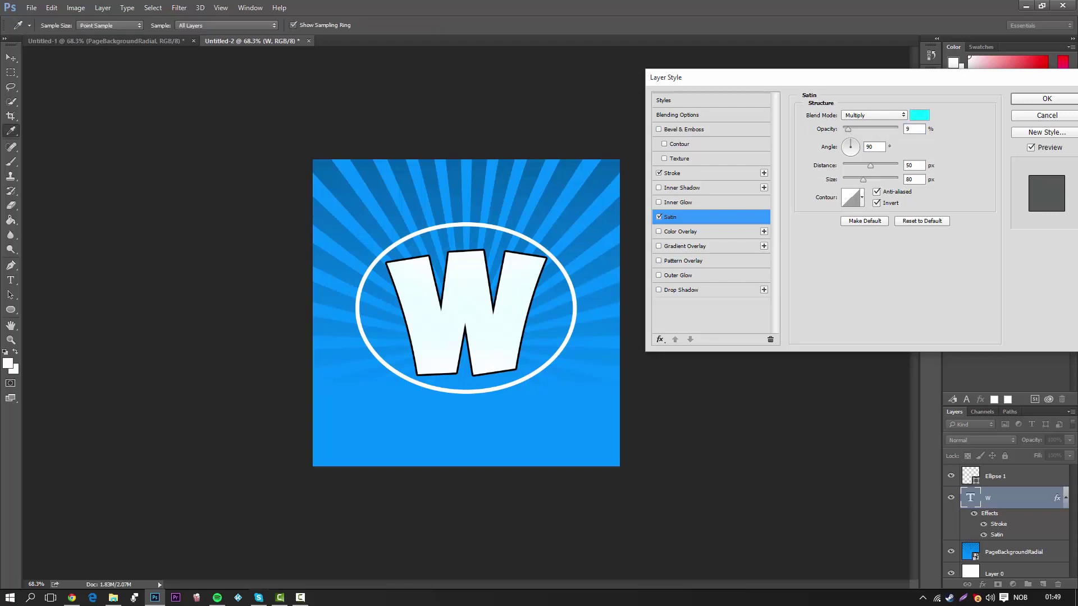
{"action": "left_click", "coordinate": [920, 115]}
{"action": "left_click_drag", "start_coordinate": [948, 127], "coordinate": [791, 101]}
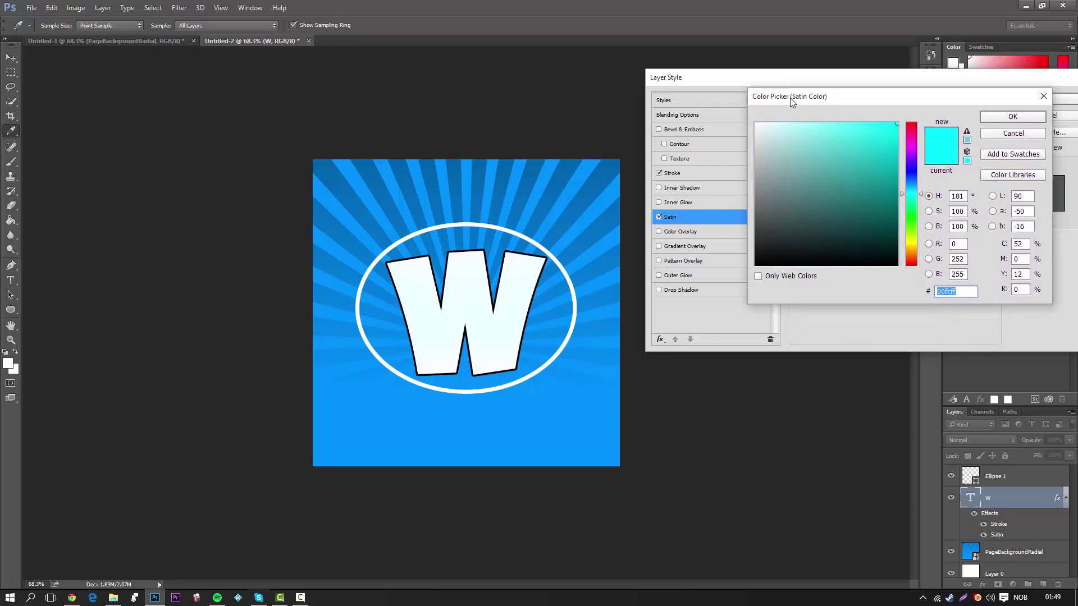
{"action": "left_click_drag", "start_coordinate": [813, 180], "coordinate": [897, 124]}
{"action": "mouse_move", "coordinate": [909, 160]}
{"action": "left_mouse_down"}
{"action": "mouse_move", "coordinate": [912, 186]}
{"action": "mouse_move", "coordinate": [908, 172]}
{"action": "left_mouse_up"}
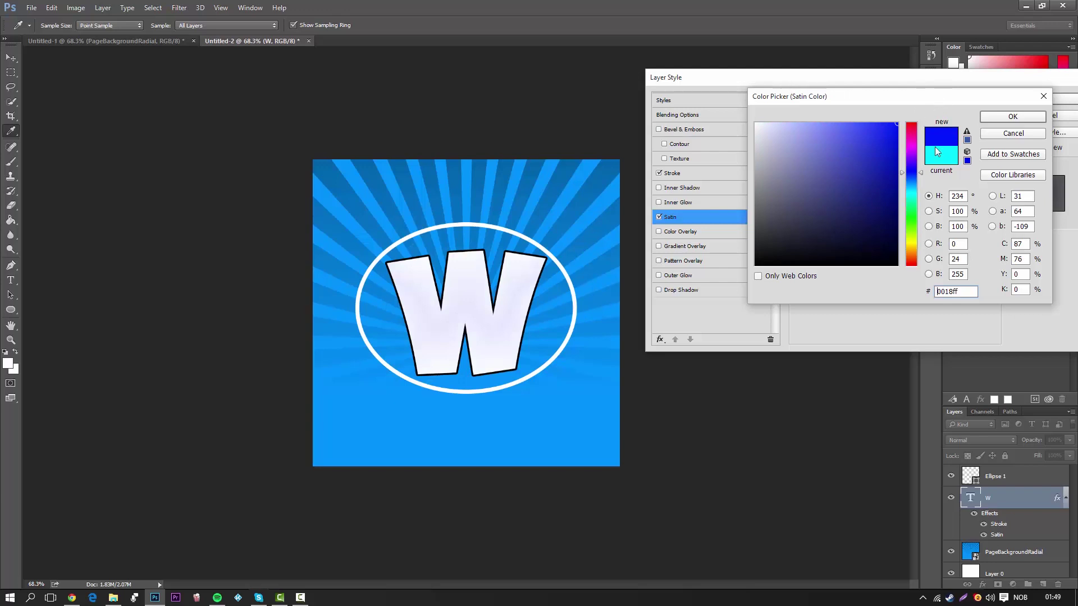
{"action": "left_click", "coordinate": [910, 181]}
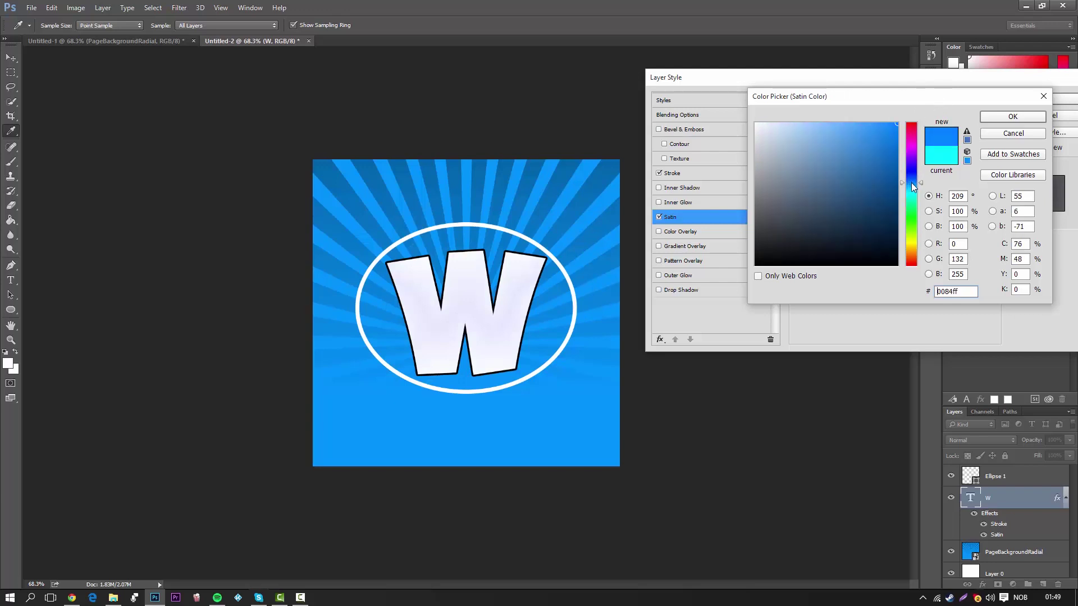
{"action": "left_click", "coordinate": [995, 118]}
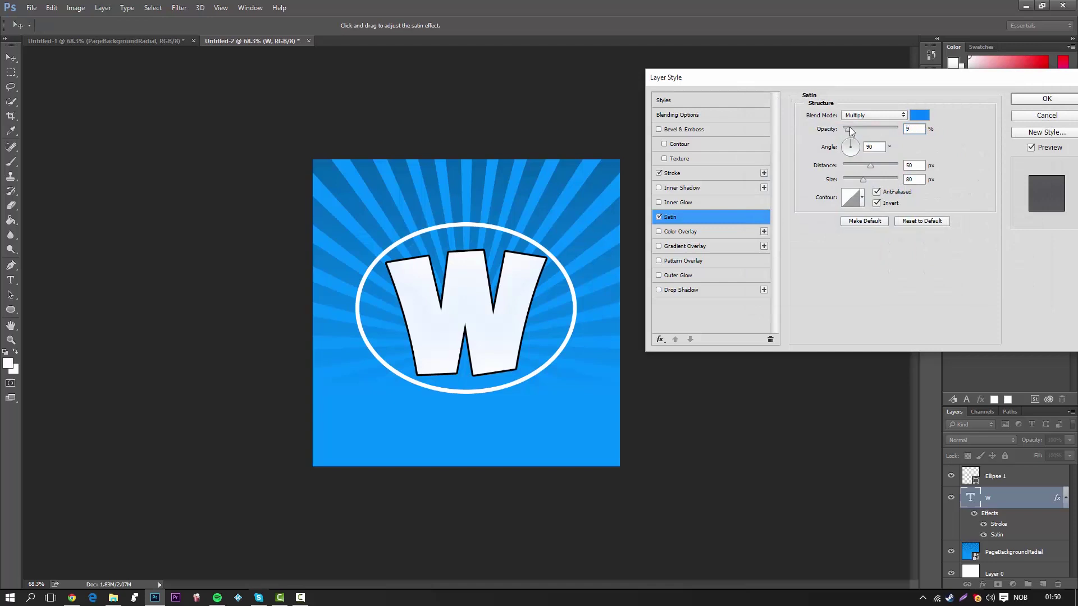
{"action": "mouse_move", "coordinate": [849, 130]}
{"action": "left_mouse_down"}
{"action": "mouse_move", "coordinate": [873, 130]}
{"action": "mouse_move", "coordinate": [857, 133]}
{"action": "left_mouse_up"}
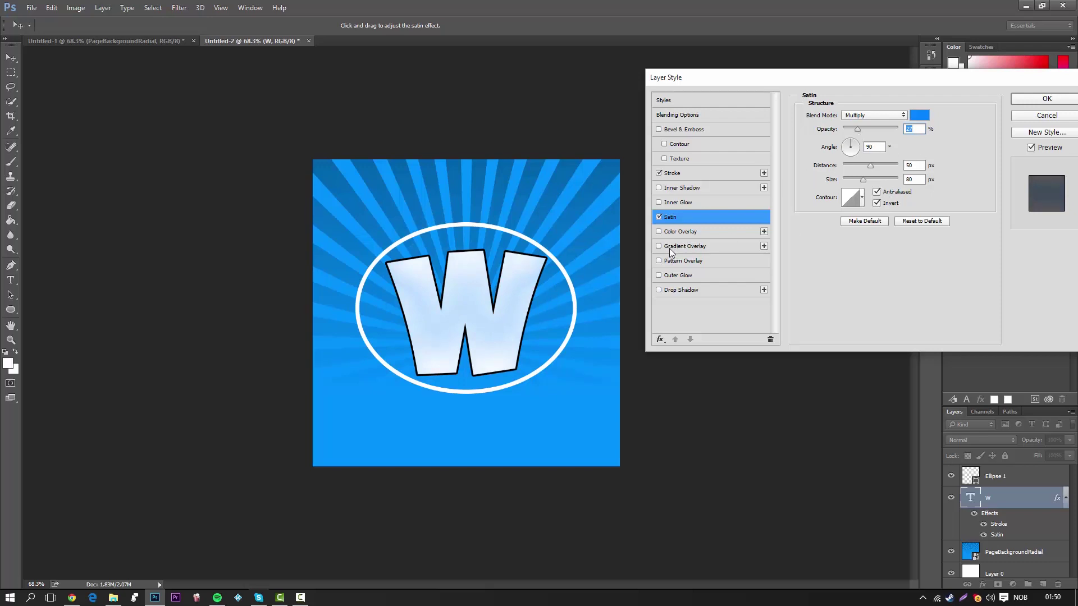
Add an Outer Glow at 0% opacity to the W, leaving Color Overlay unchecked
{"action": "left_click", "coordinate": [680, 276]}
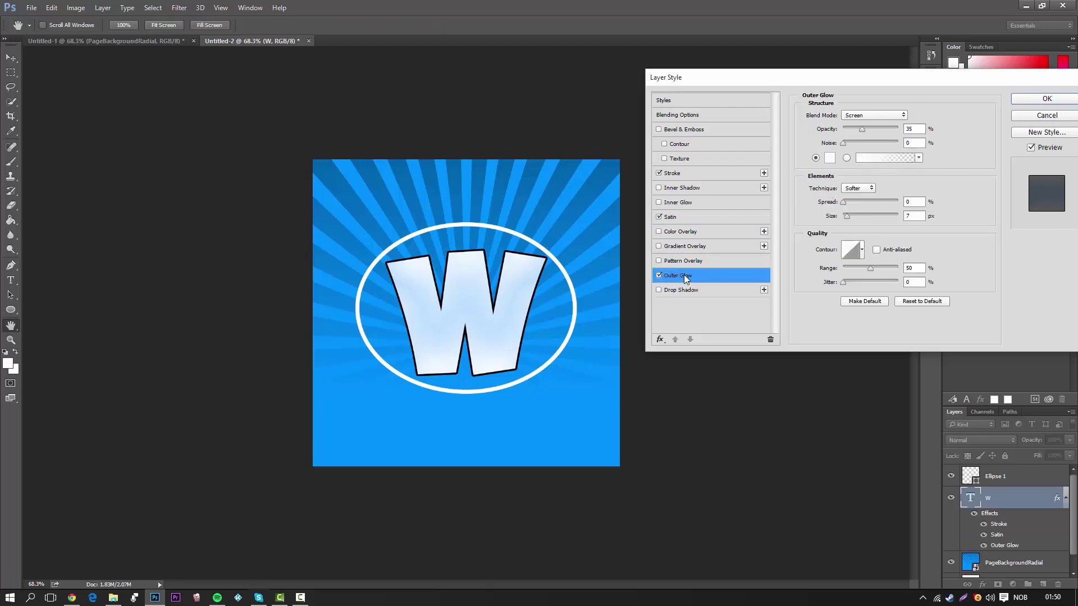
{"action": "mouse_move", "coordinate": [862, 131]}
{"action": "left_mouse_down"}
{"action": "mouse_move", "coordinate": [839, 137]}
{"action": "mouse_move", "coordinate": [908, 149]}
{"action": "mouse_move", "coordinate": [851, 143]}
{"action": "mouse_move", "coordinate": [898, 155]}
{"action": "mouse_move", "coordinate": [872, 153]}
{"action": "mouse_move", "coordinate": [869, 131]}
{"action": "left_mouse_up"}
{"action": "left_click", "coordinate": [684, 235]}
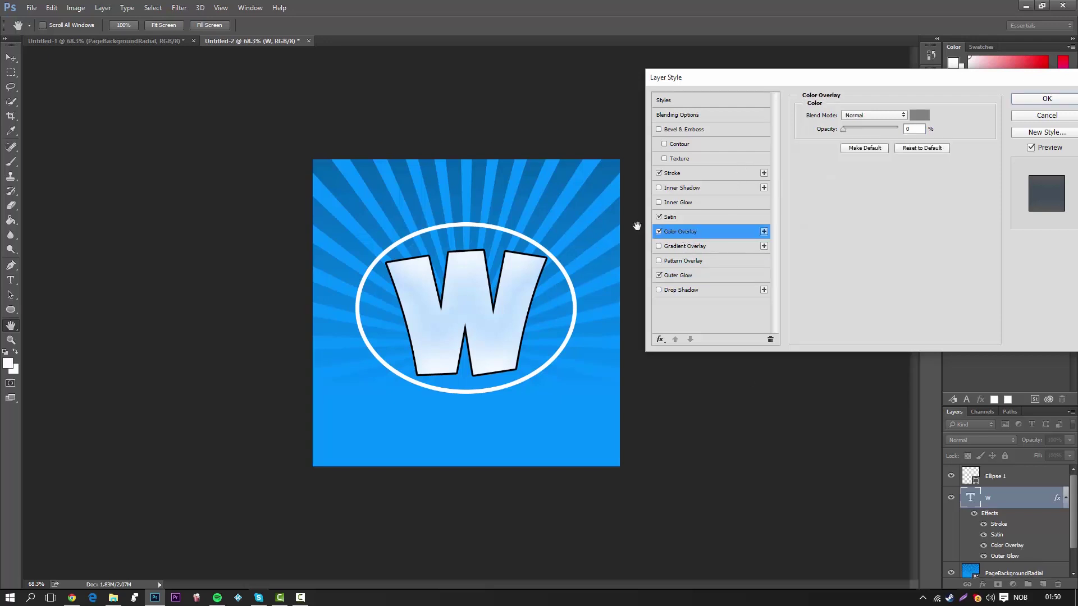
{"action": "left_click", "coordinate": [659, 232]}
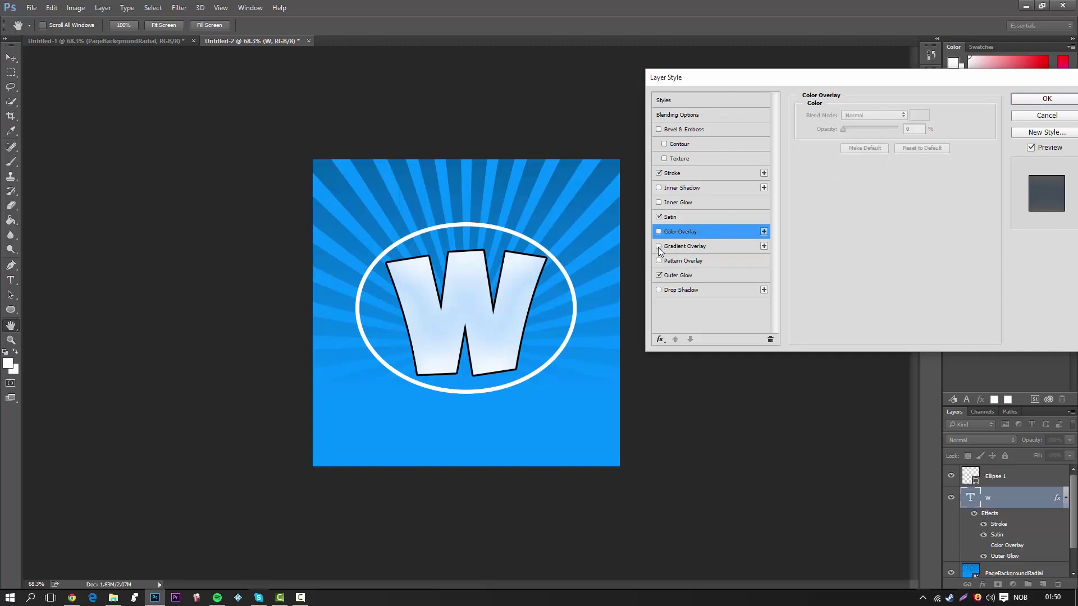
Apply the W's layer effects and copy its layer style
{"action": "left_click", "coordinate": [1018, 98]}
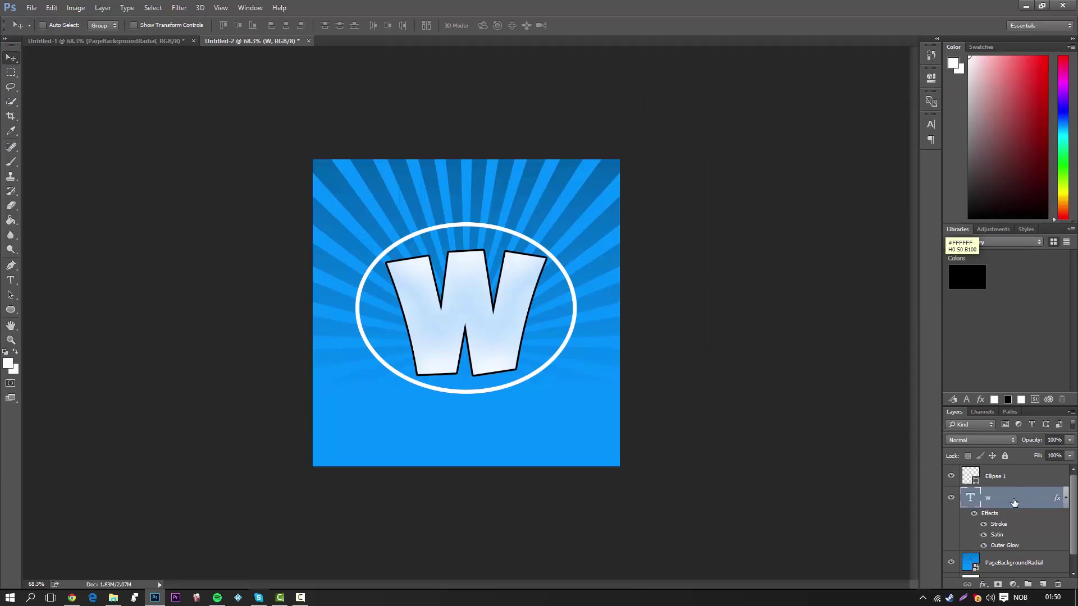
{"action": "right_click", "coordinate": [1014, 501]}
{"action": "left_click", "coordinate": [995, 501]}
{"action": "right_click", "coordinate": [1005, 504]}
{"action": "left_click", "coordinate": [873, 362]}
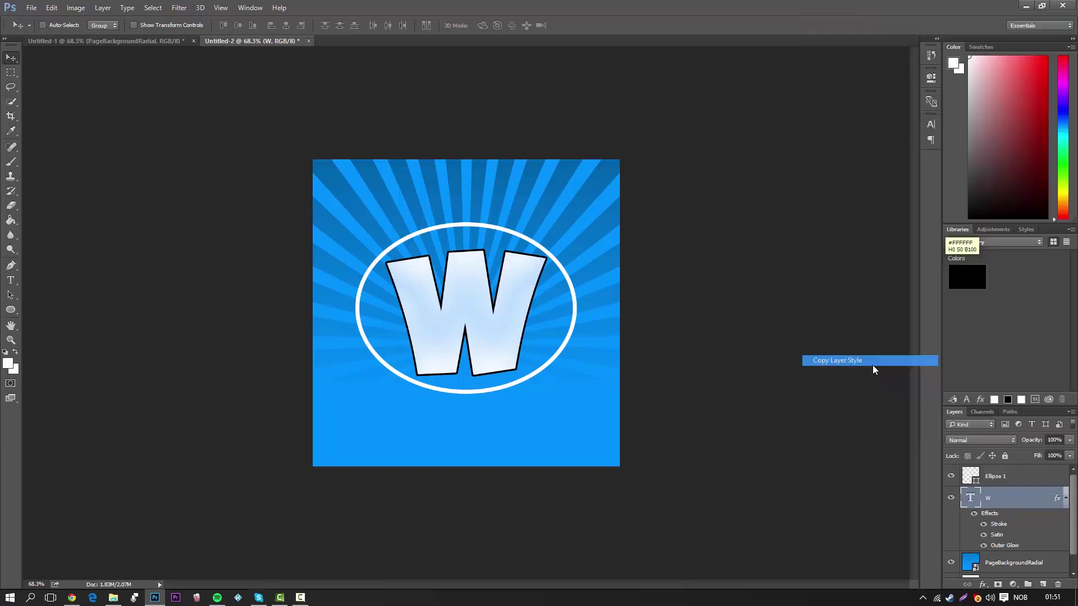
Paste the copied layer style onto the Ellipse 1 layer
{"action": "left_click", "coordinate": [1010, 477]}
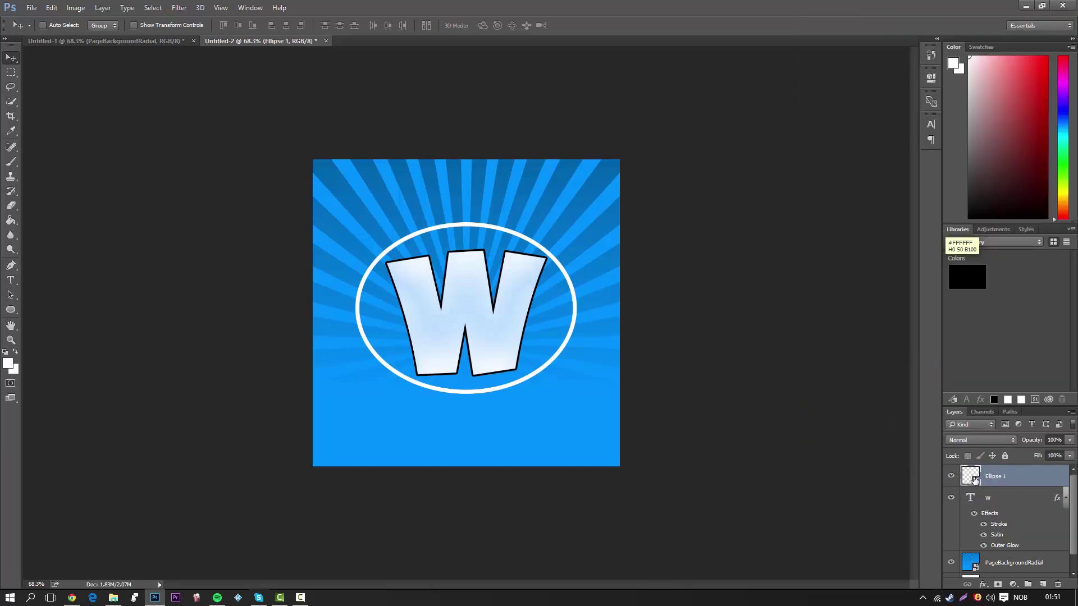
{"action": "right_click", "coordinate": [1023, 477]}
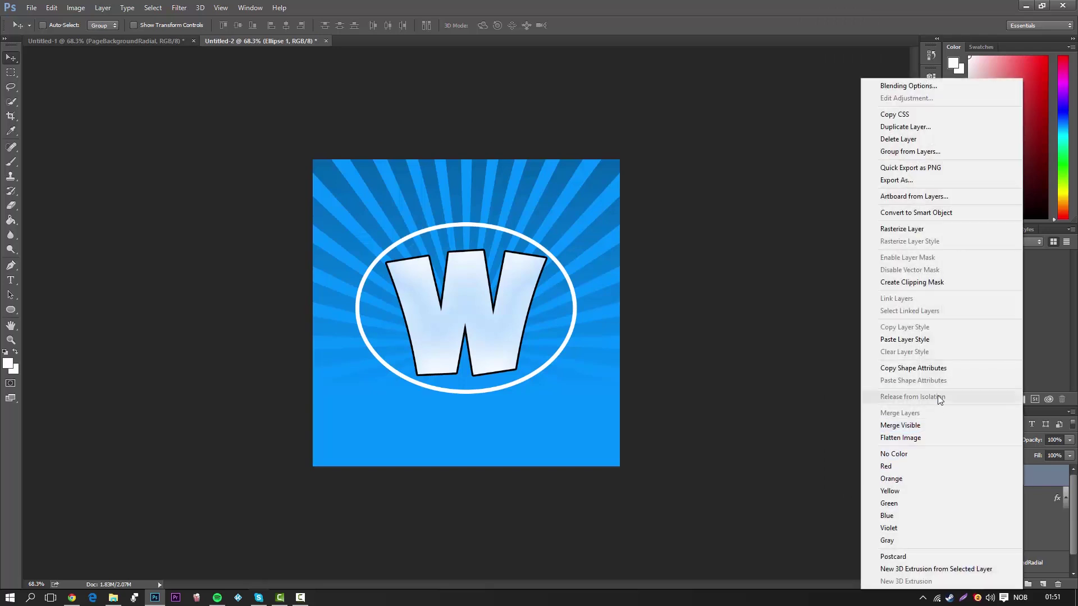
{"action": "left_click", "coordinate": [939, 339]}
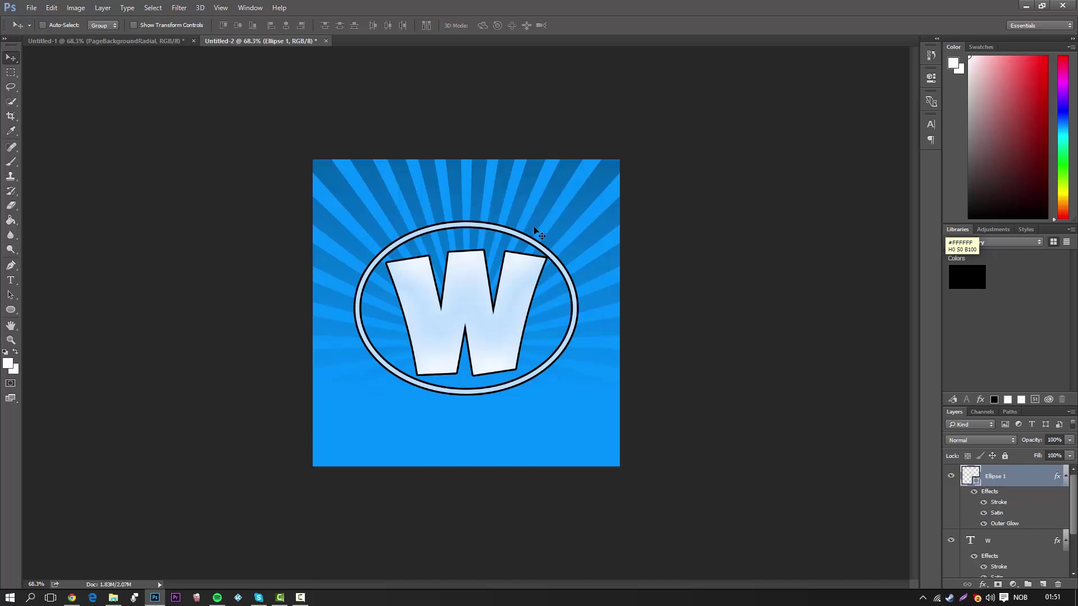
Compare the Untitled-1 circle logo with the Untitled-2 ellipse logo, finishing on Untitled-2
{"action": "left_click", "coordinate": [161, 41]}
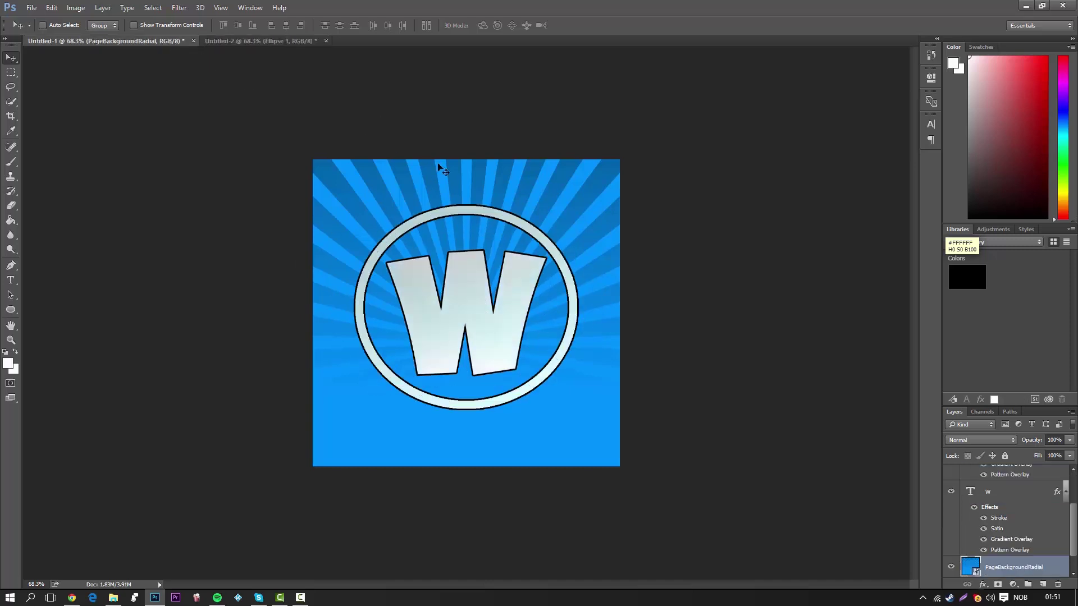
{"action": "left_click", "coordinate": [274, 41]}
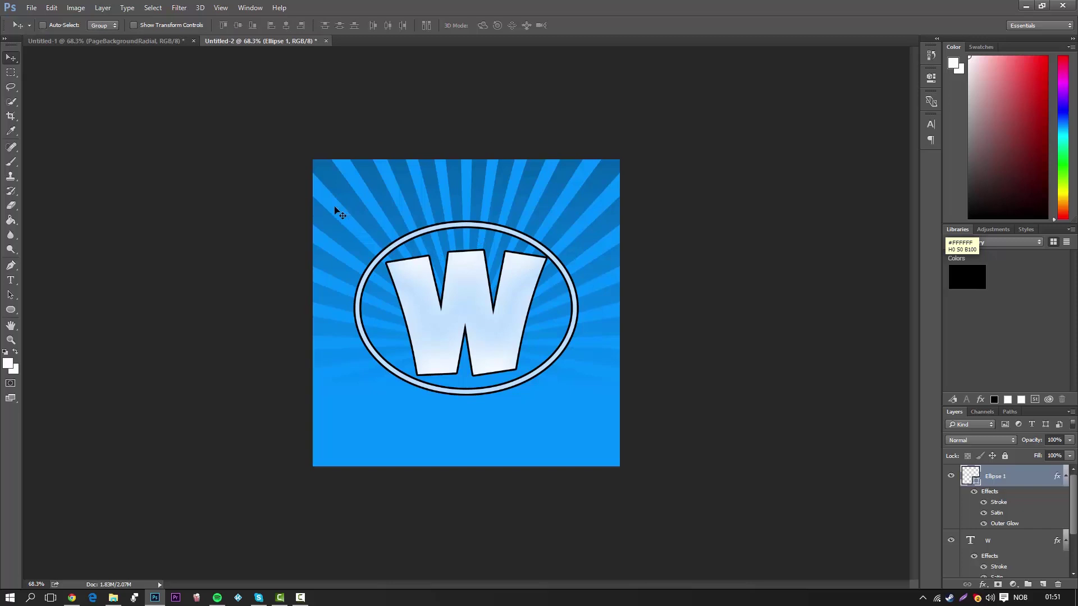
{"action": "left_click", "coordinate": [146, 40]}
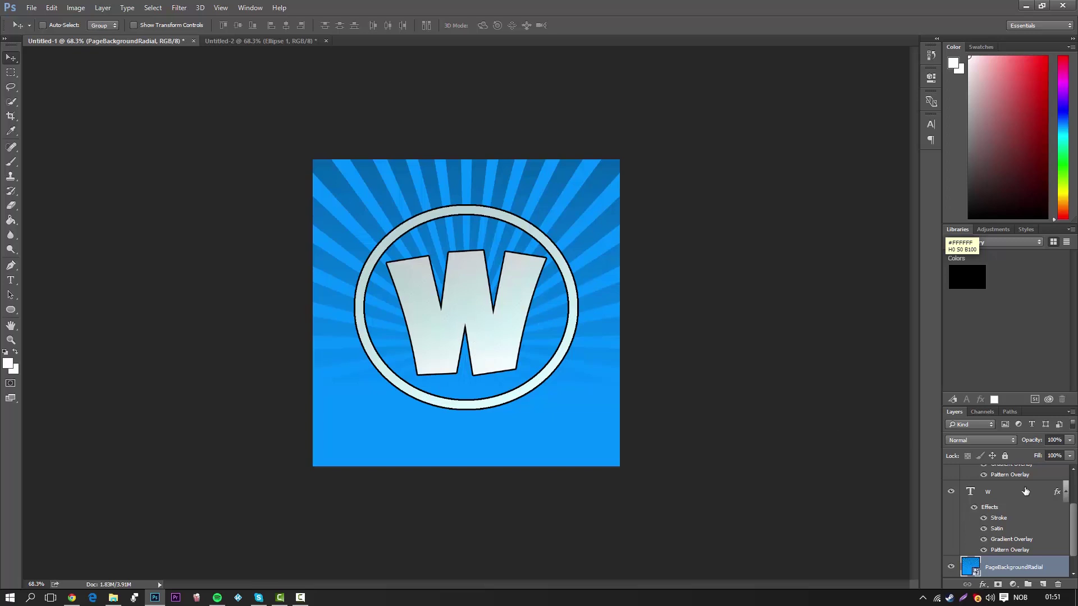
{"action": "scroll", "coordinate": [1003, 523], "scroll_direction": "up", "scroll_amount": 2}
{"action": "scroll", "coordinate": [1004, 523], "scroll_direction": "down", "scroll_amount": 2}
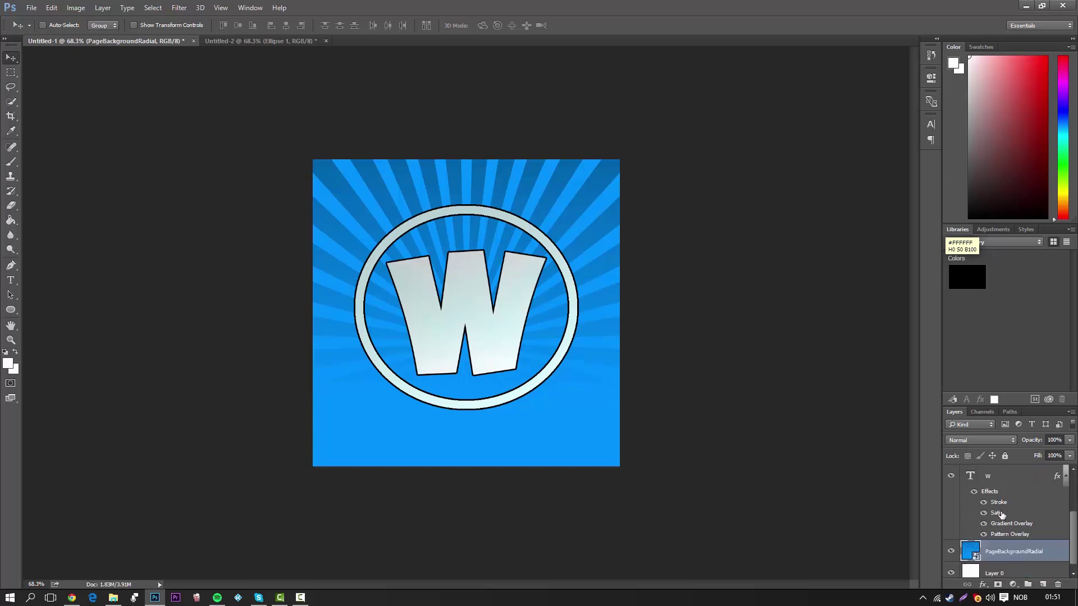
{"action": "left_click", "coordinate": [269, 38]}
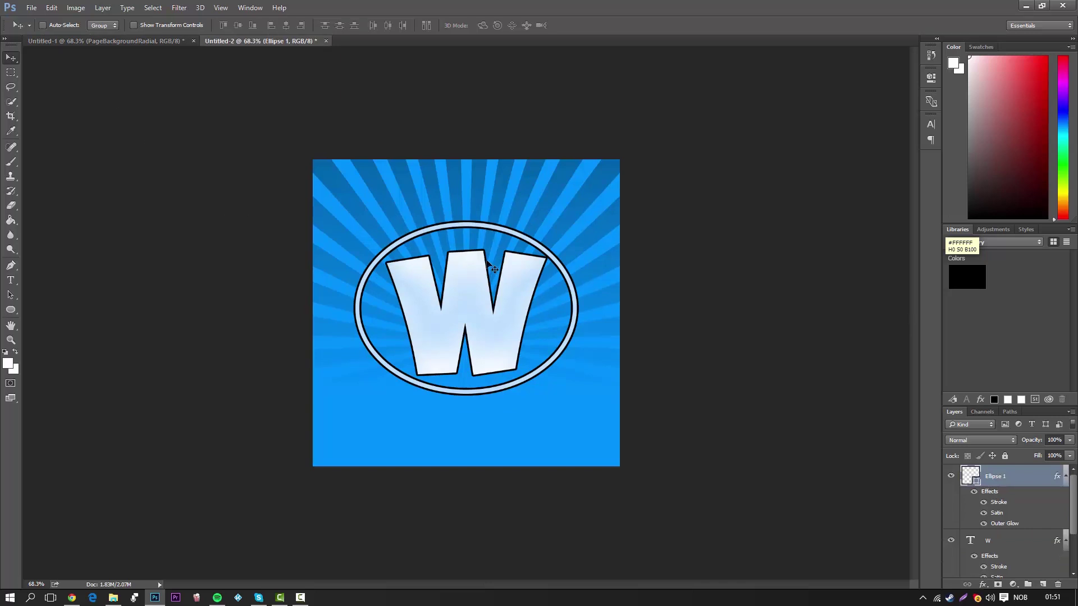
{"action": "left_click", "coordinate": [123, 39]}
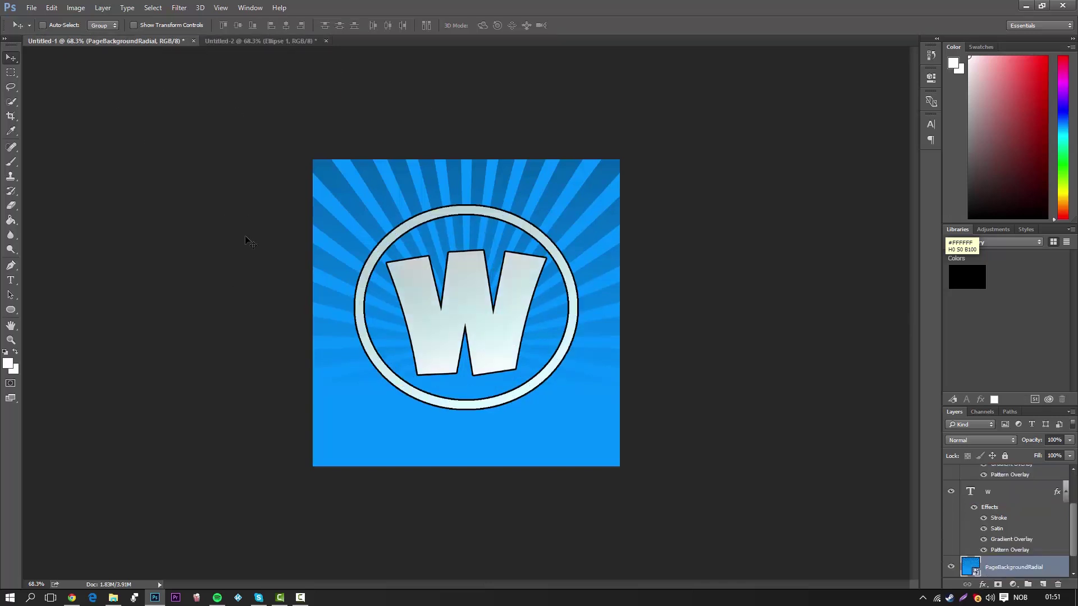